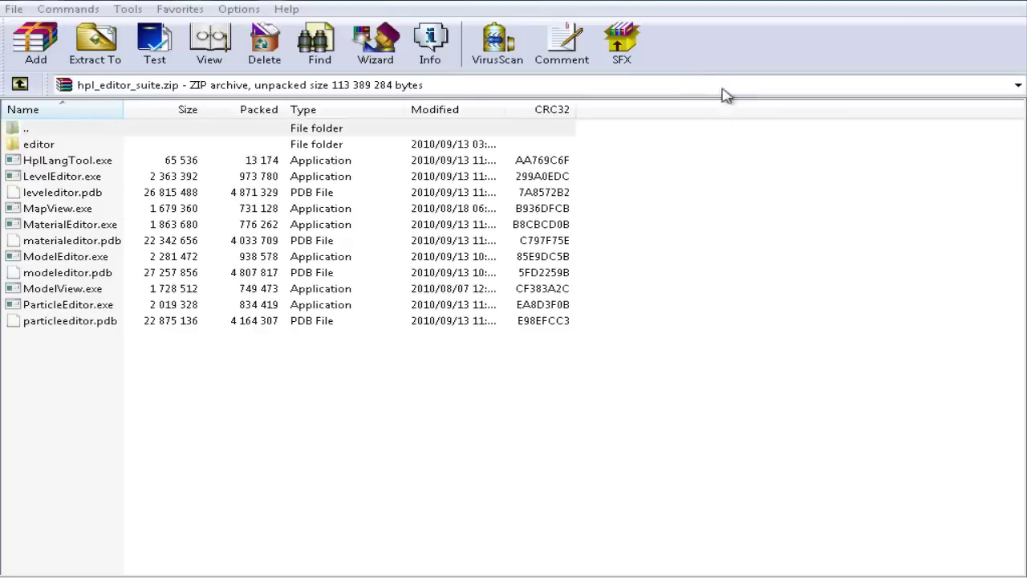
Launch LevelEditor.exe from the Amnesia redist folder and move the editor window fully into view.
mouse_move(240, 575)
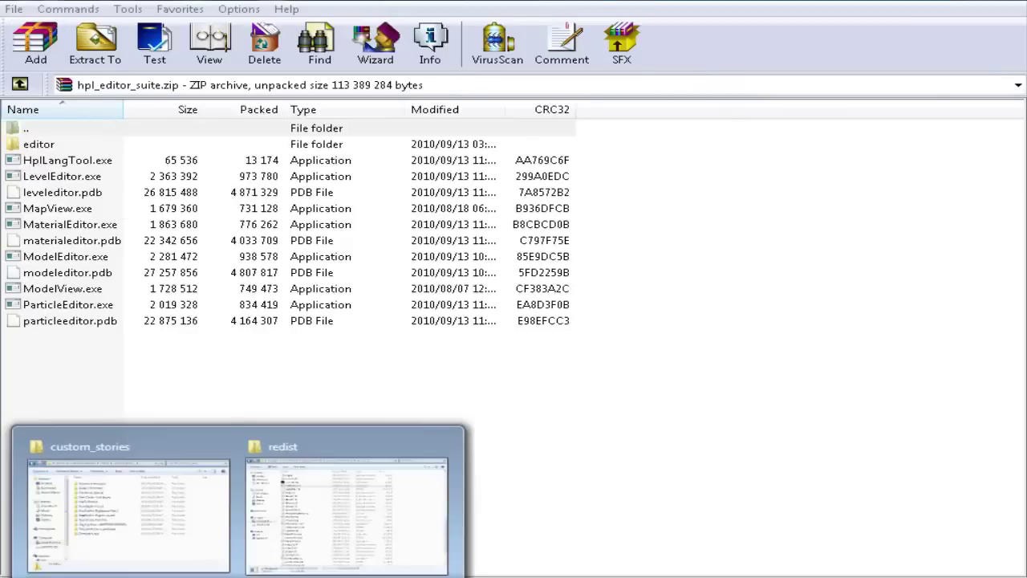
click(323, 515)
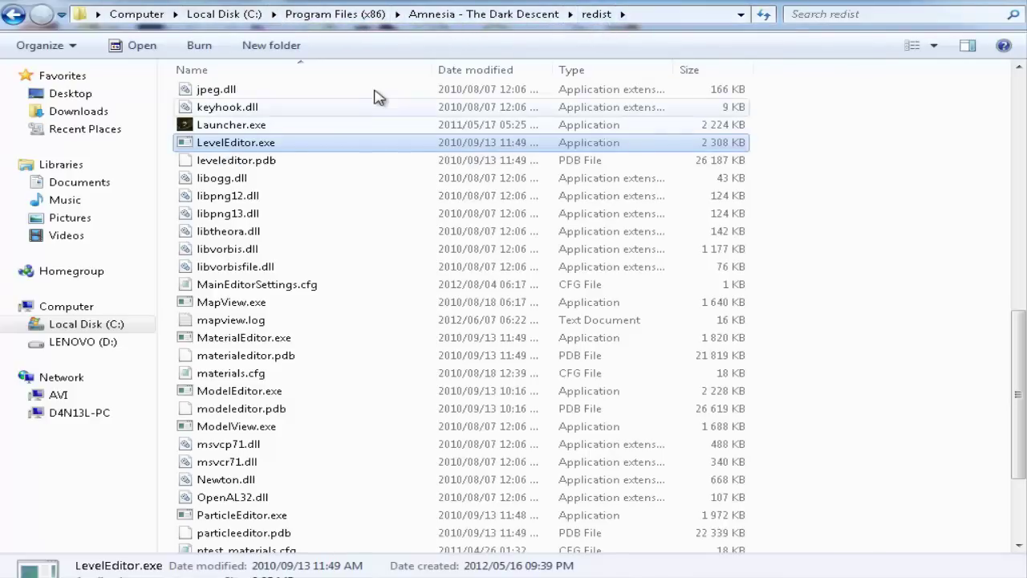
scroll(573, 253, up, 1)
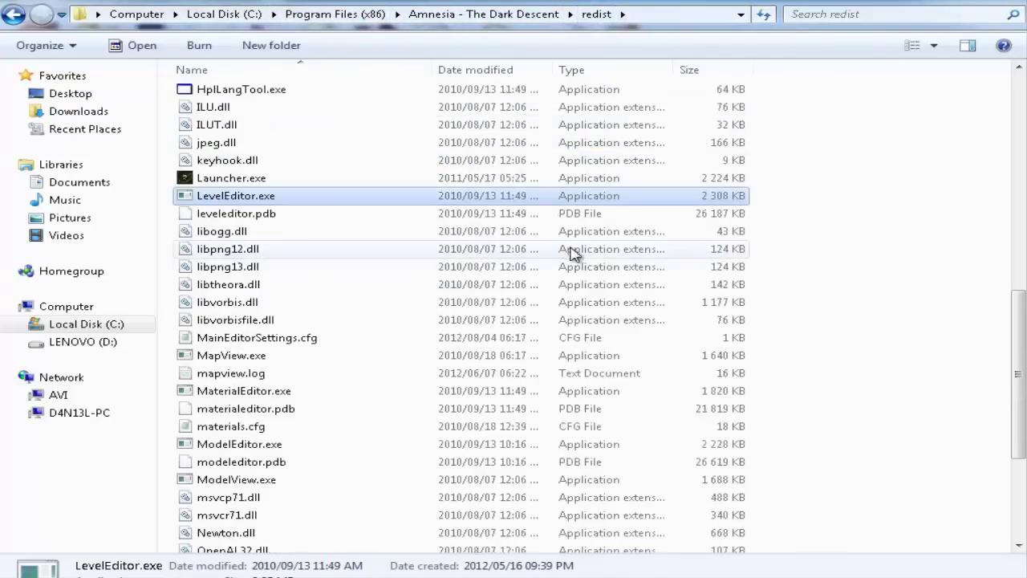
double_click(193, 199)
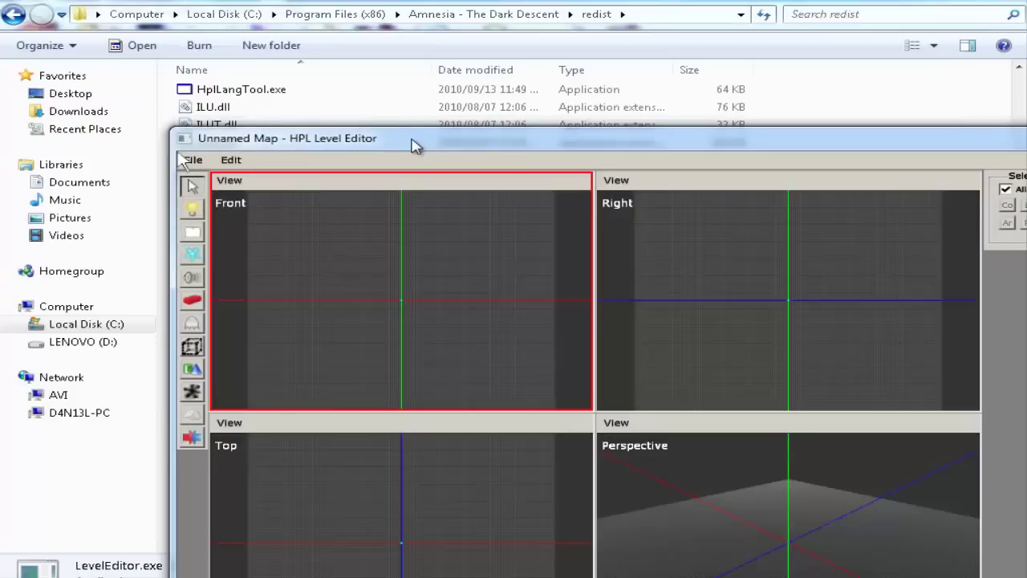
drag(415, 147, 252, 27)
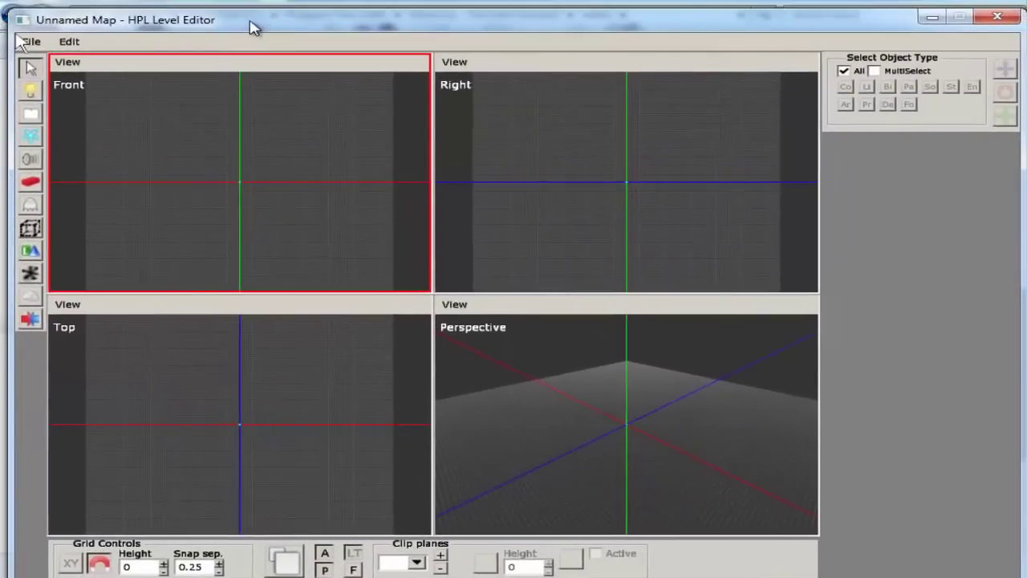
click(793, 124)
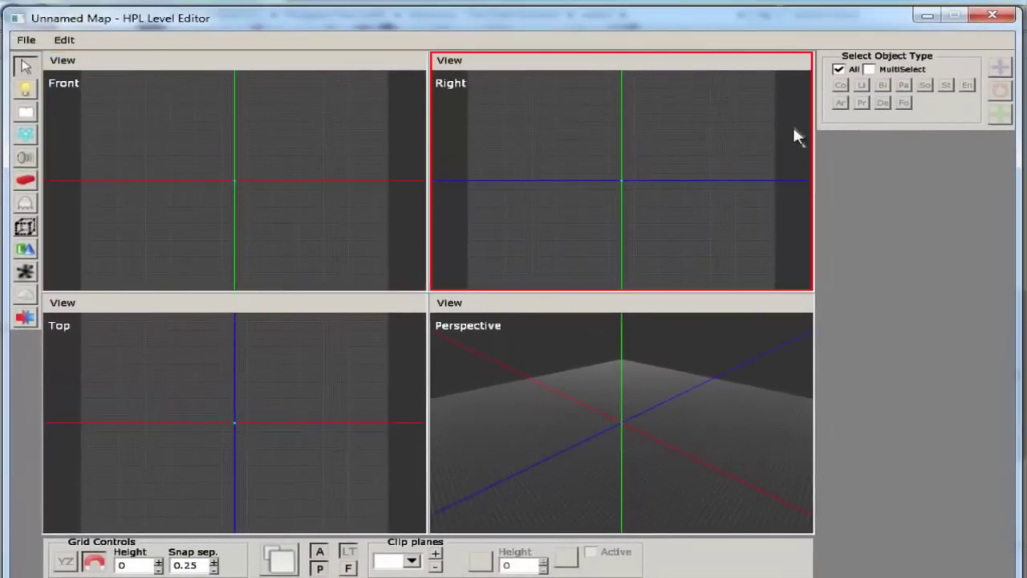
Minimize the level editor and open the custom_stories folder inside redist.
click(929, 15)
scroll(312, 204, up, 11)
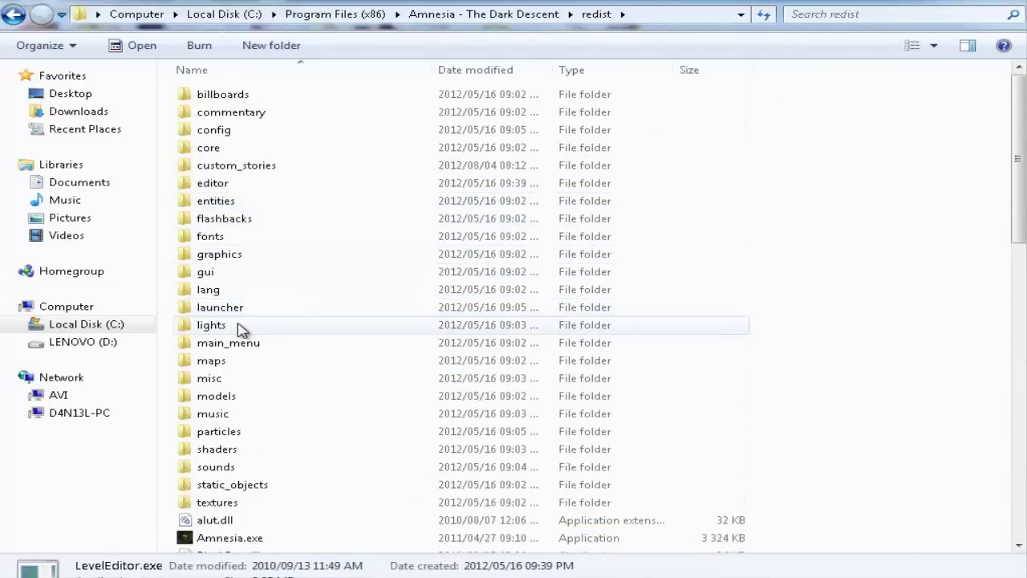
double_click(229, 168)
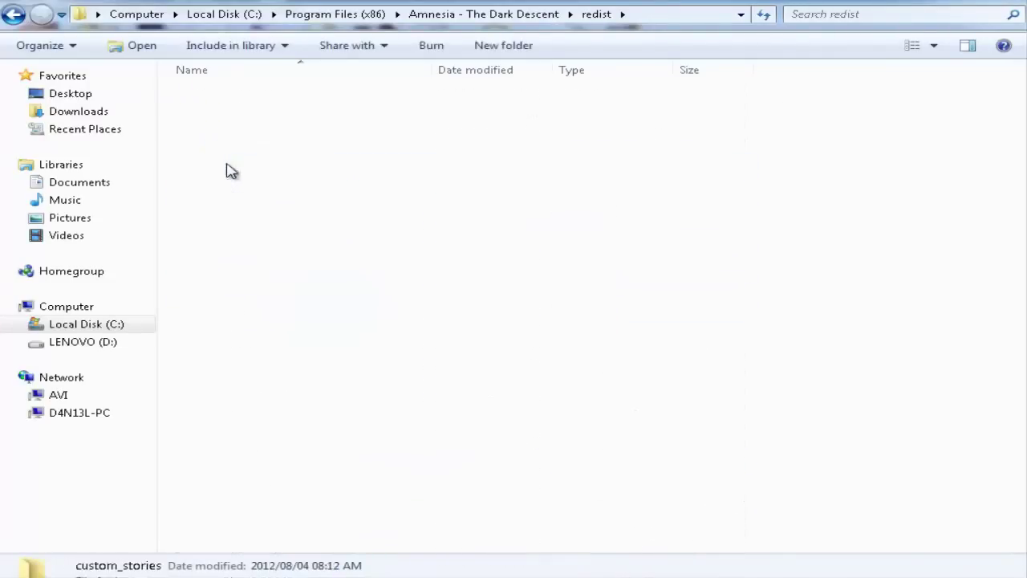
Create a new folder named Tutorial in custom_stories.
right_click(269, 328)
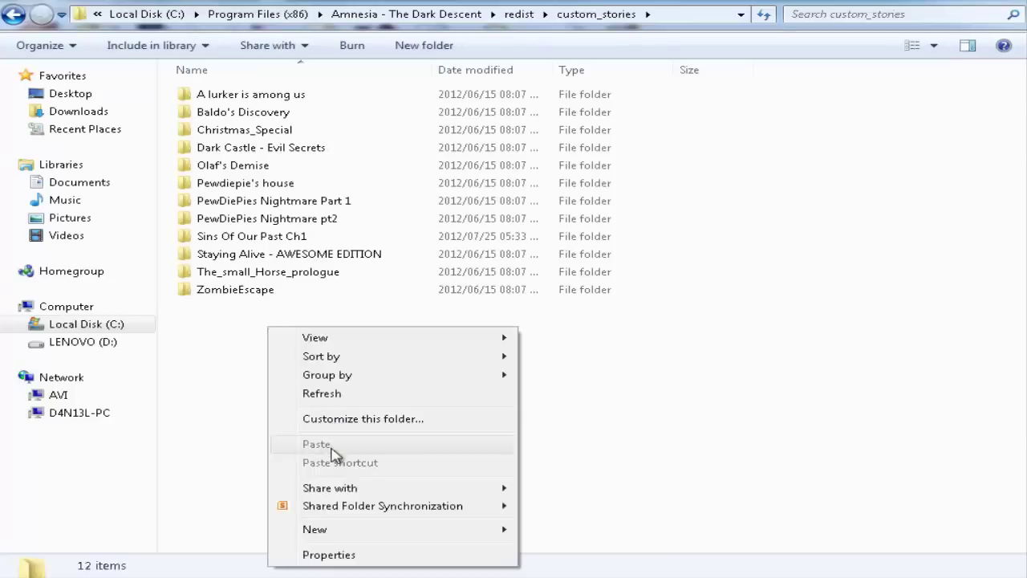
mouse_move(500, 538)
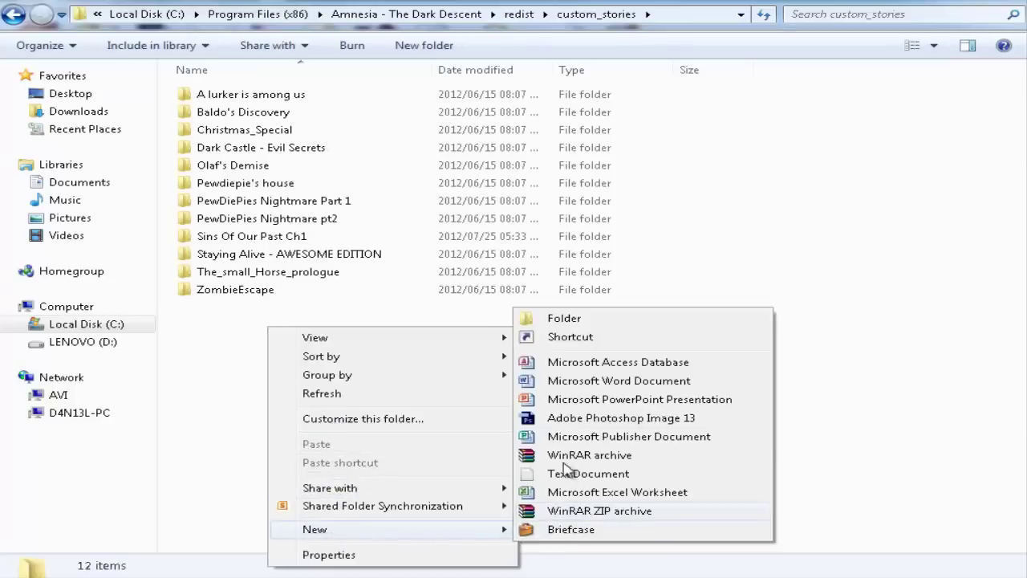
click(564, 319)
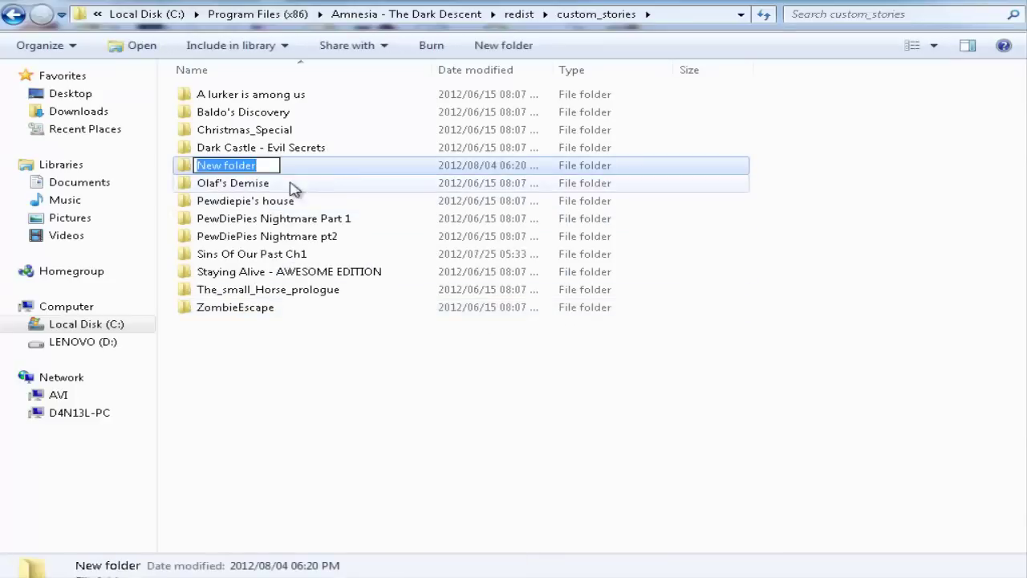
key(End)
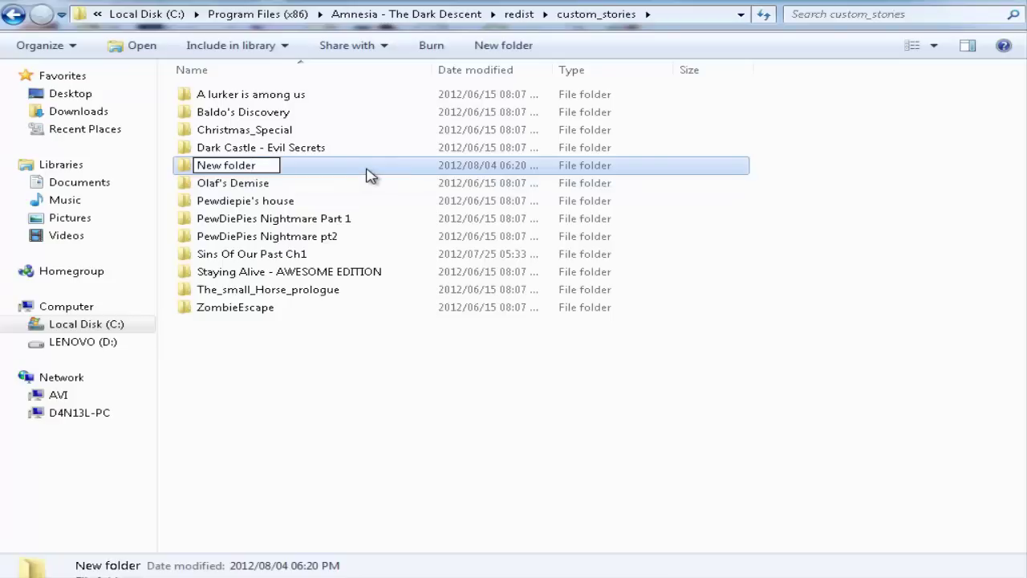
key(BackSpace)
key(BackSpace)
key(BackSpace)
key(BackSpace)
key(BackSpace)
key(BackSpace)
key(BackSpace)
key(BackSpace)
key(BackSpace)
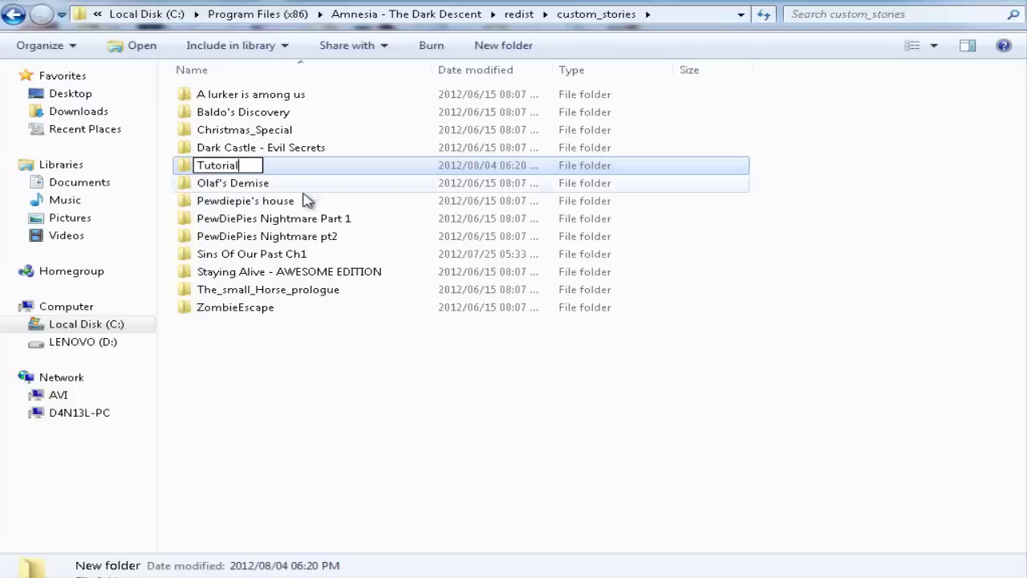
click(291, 372)
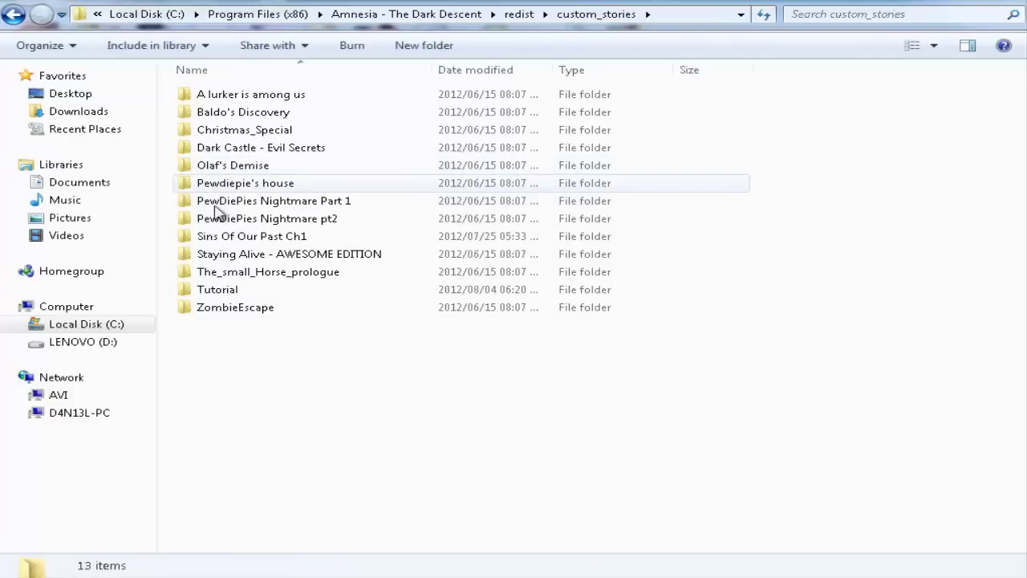
Open the Tutorial folder and create a subfolder named map in it.
double_click(198, 291)
right_click(208, 104)
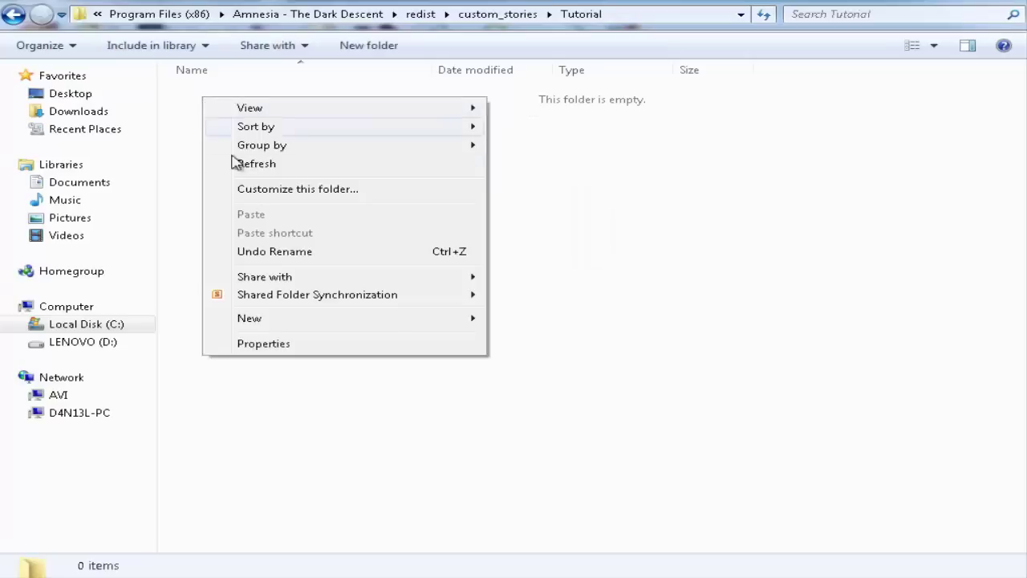
mouse_move(374, 319)
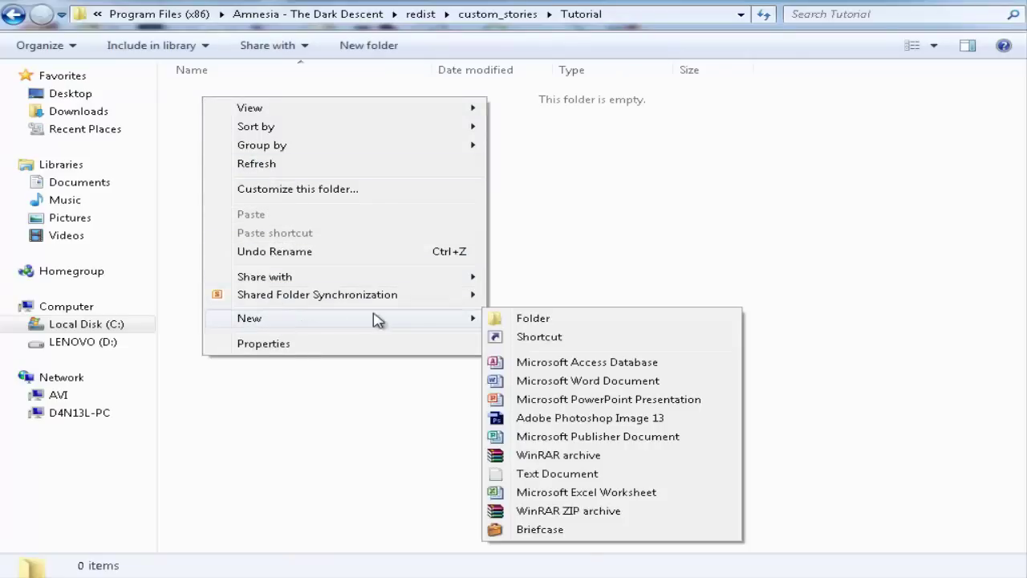
click(507, 317)
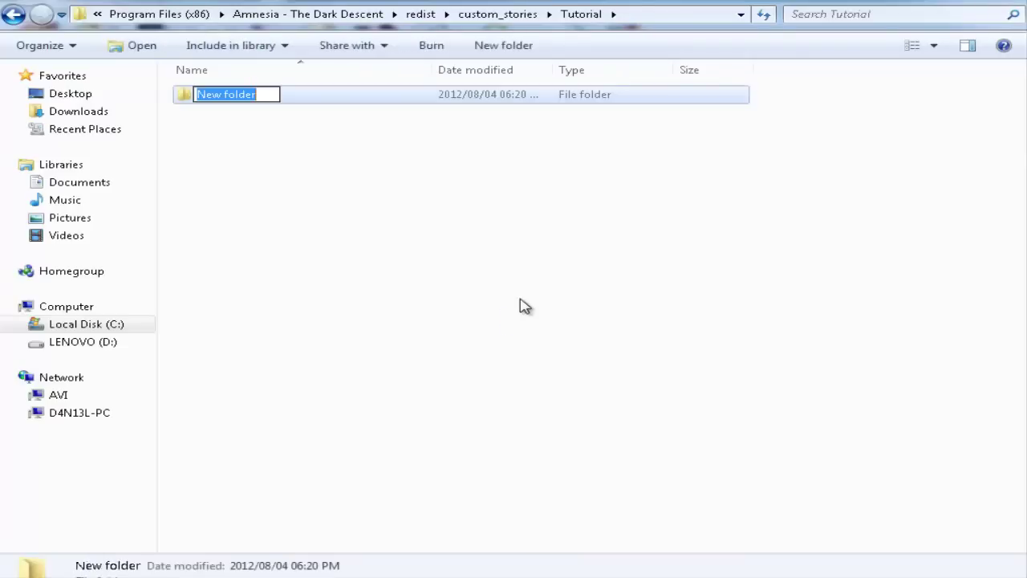
text(map)
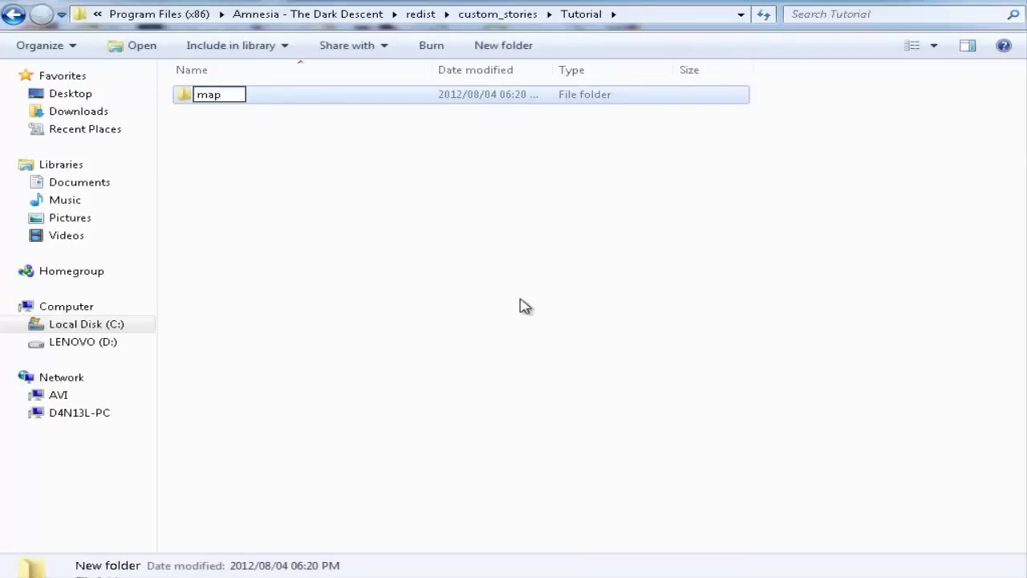
click(488, 223)
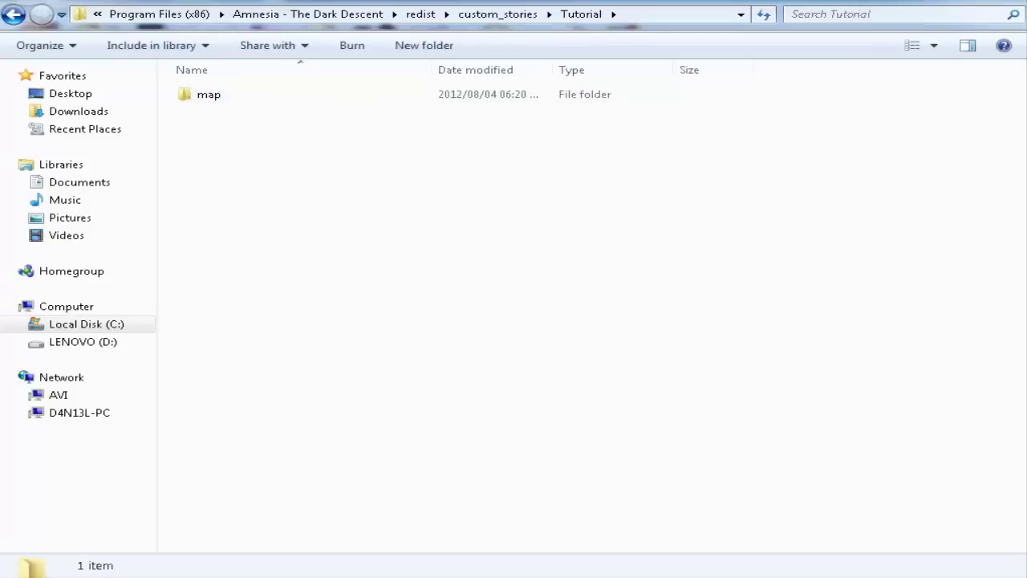
Switch back to the HPL Level Editor and enlarge the Perspective viewport to fill the whole work area.
mouse_move(523, 577)
click(522, 518)
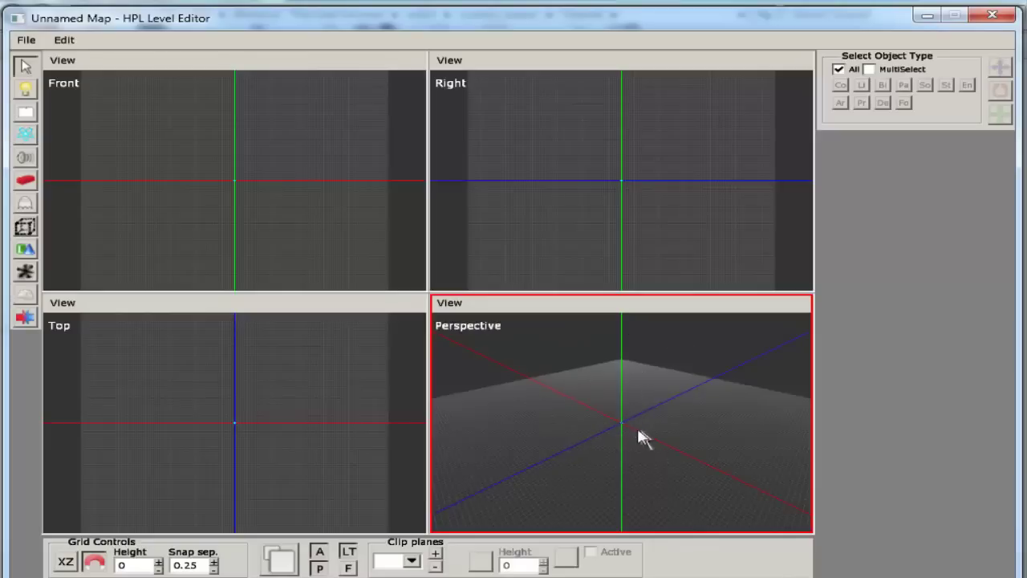
click(321, 523)
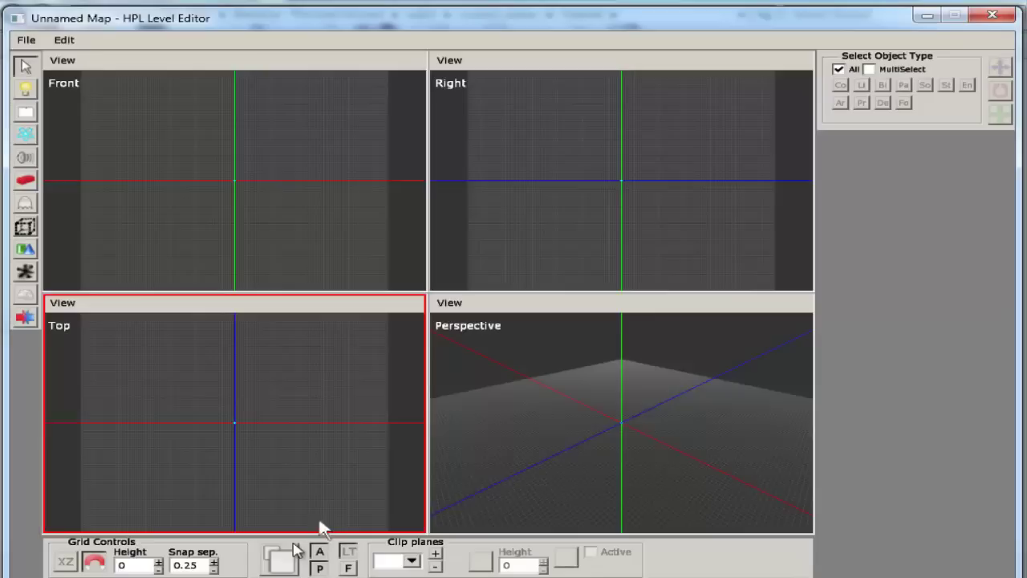
click(630, 498)
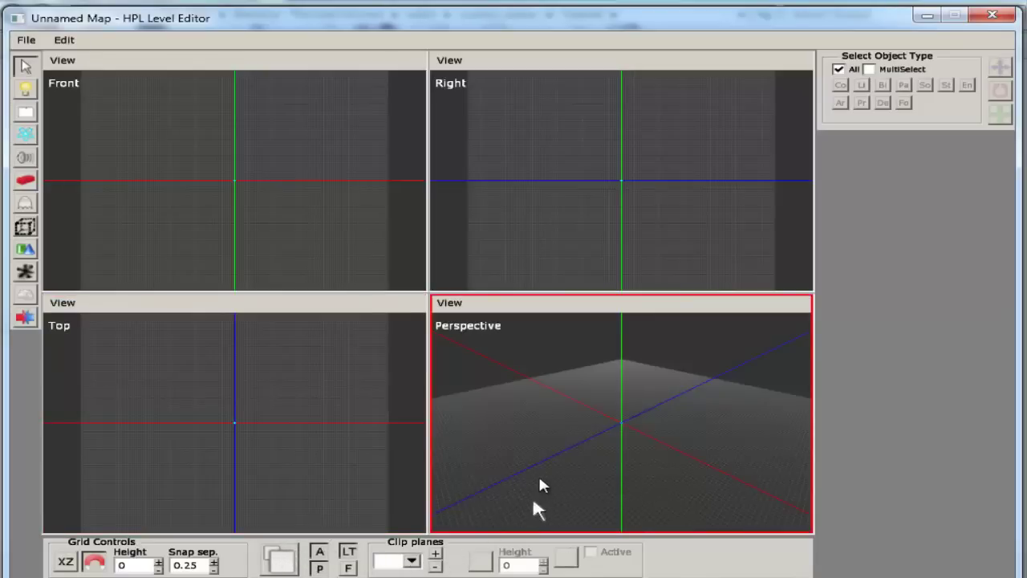
click(280, 559)
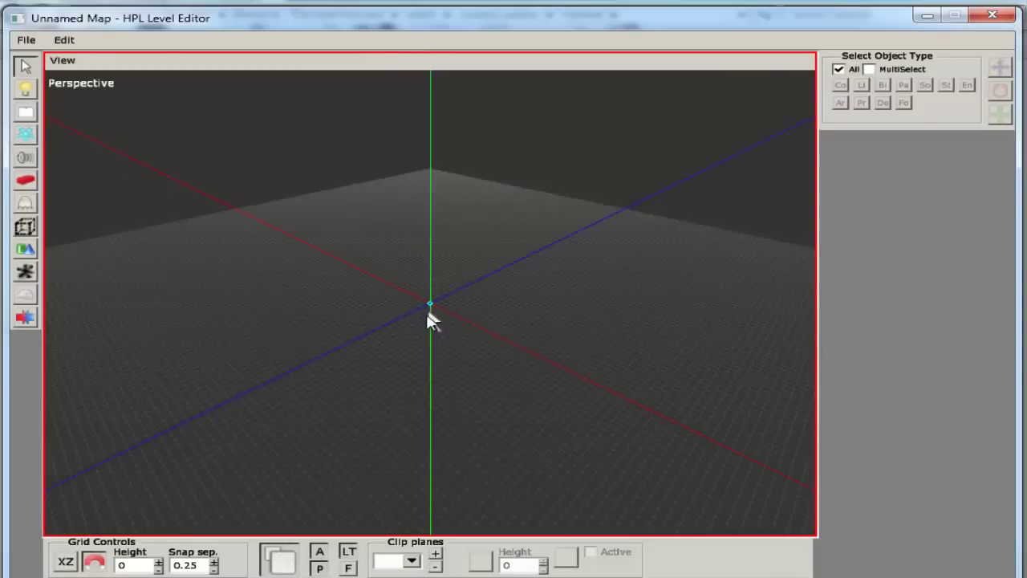
alt+drag(349, 354, 321, 353)
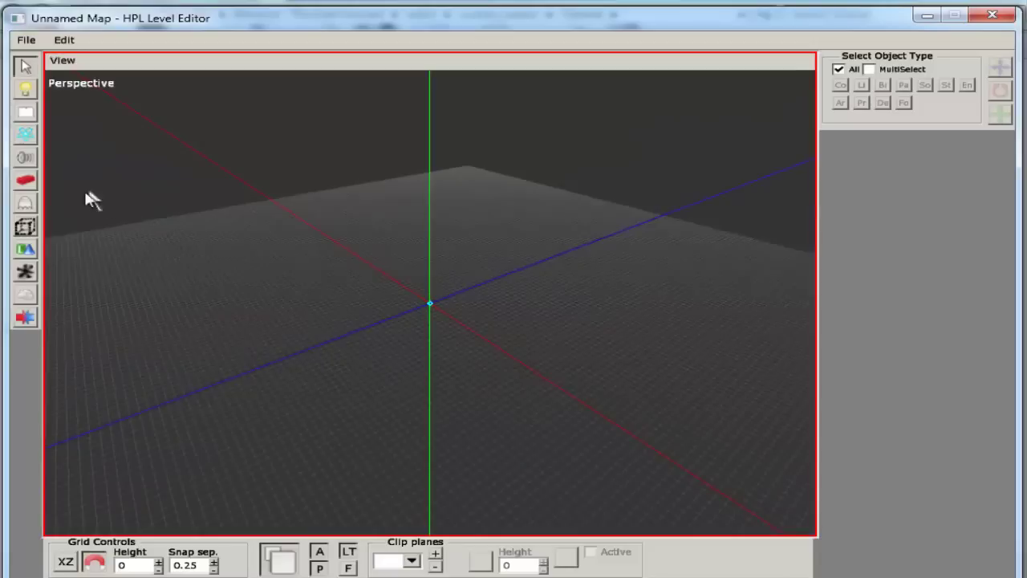
Choose the default02 wall from the mansionbase static objects as the piece to place.
click(25, 183)
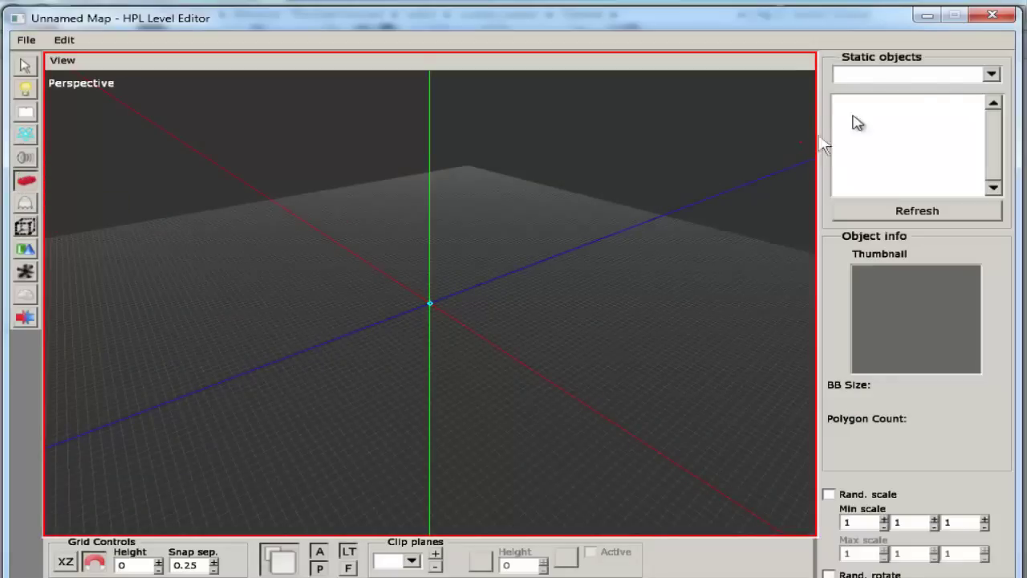
click(992, 74)
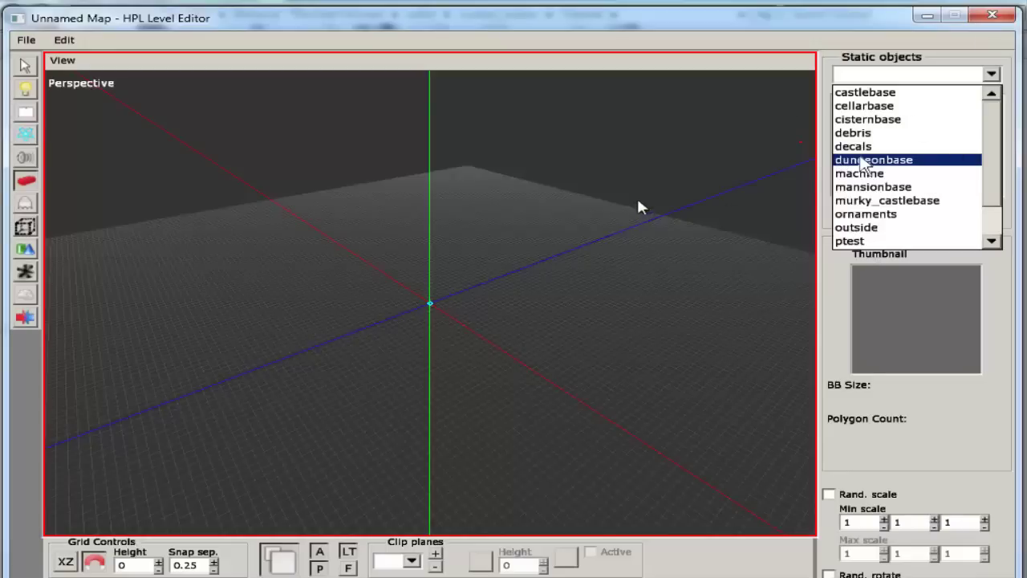
click(863, 160)
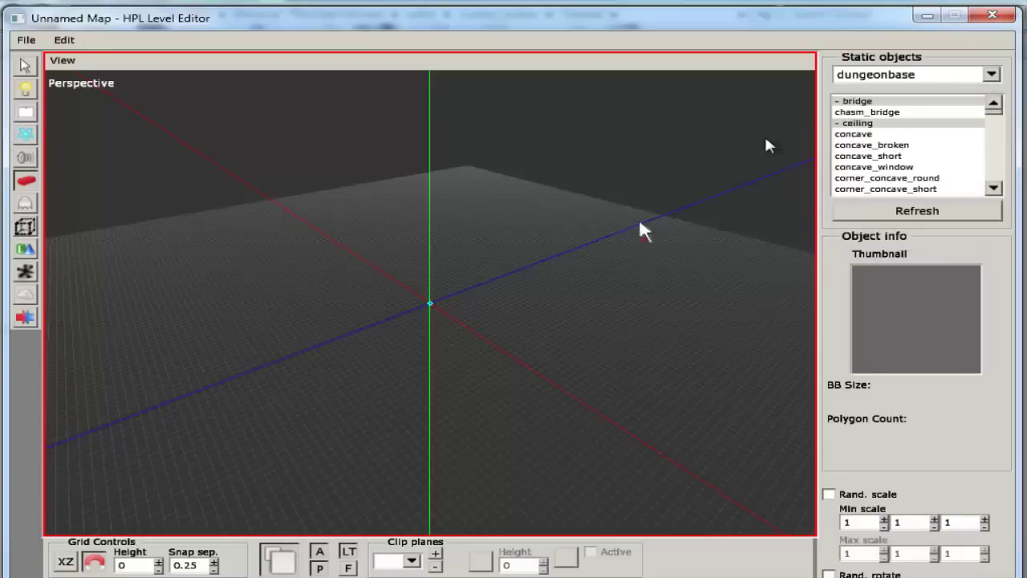
click(990, 75)
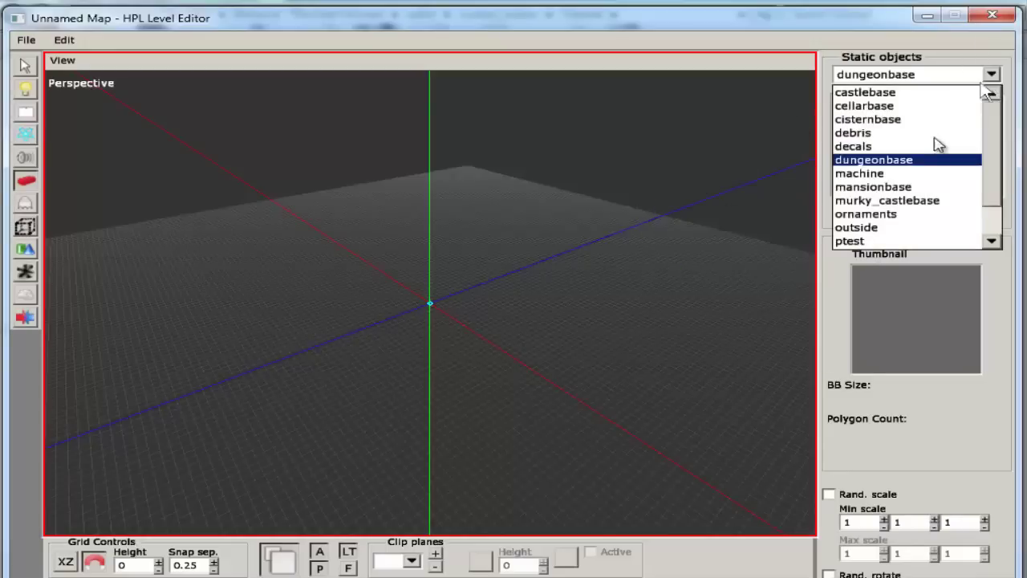
click(886, 191)
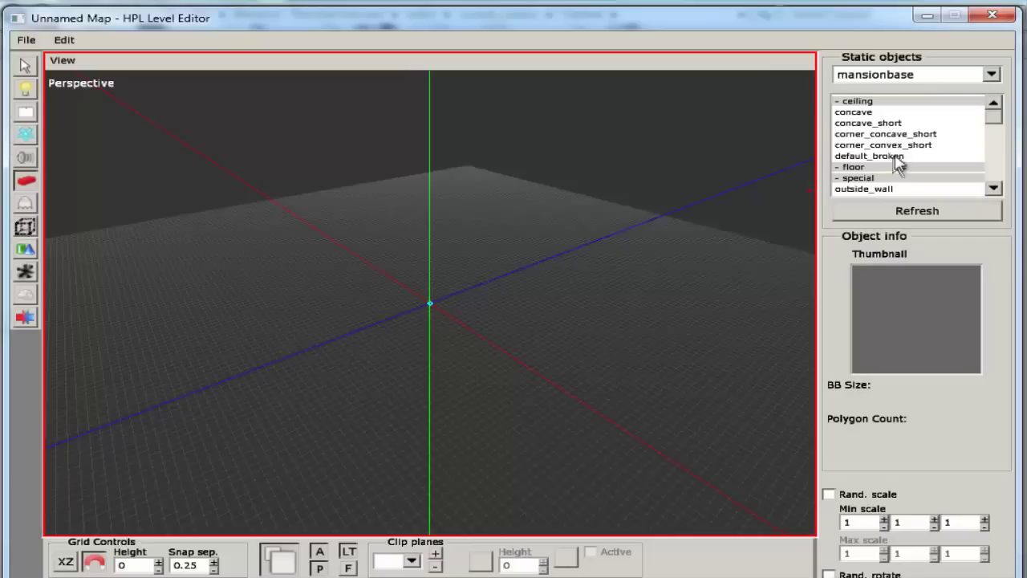
scroll(901, 163, down, 3)
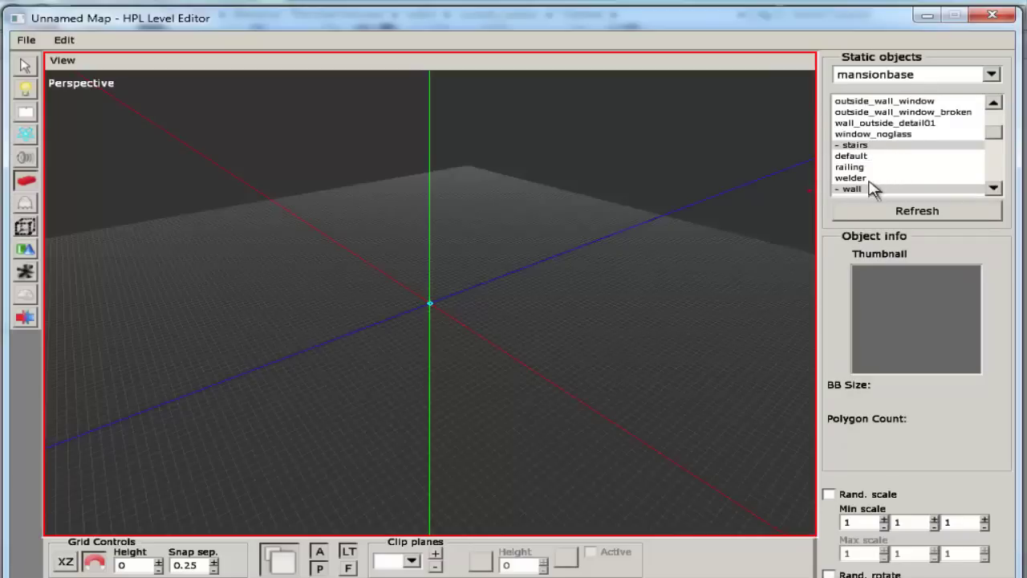
scroll(877, 169, down, 2)
click(871, 159)
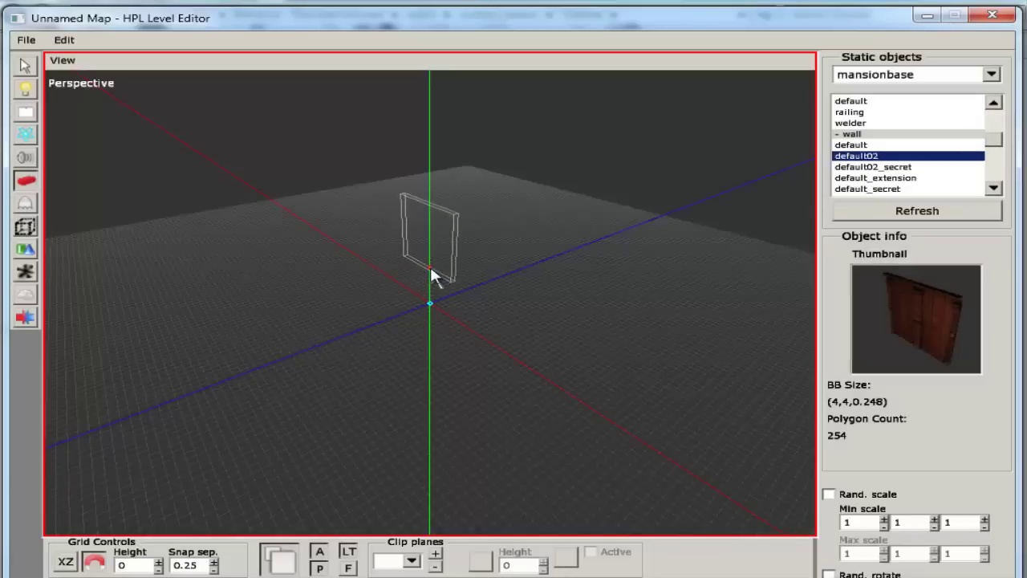
Place three default02 wall pieces end to end near the grid origin, plus a fourth turned perpendicular at the row's near end.
click(432, 274)
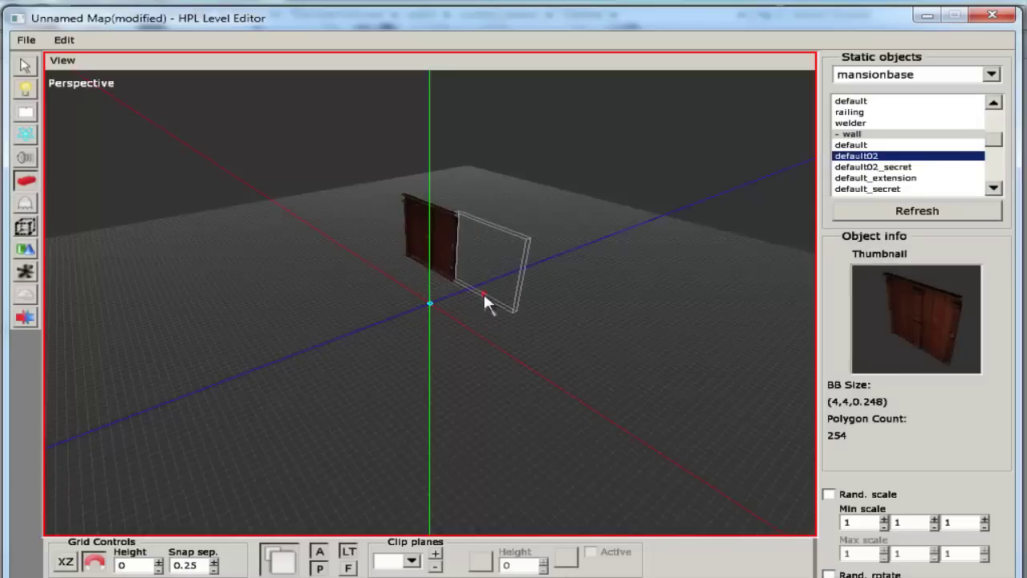
click(484, 295)
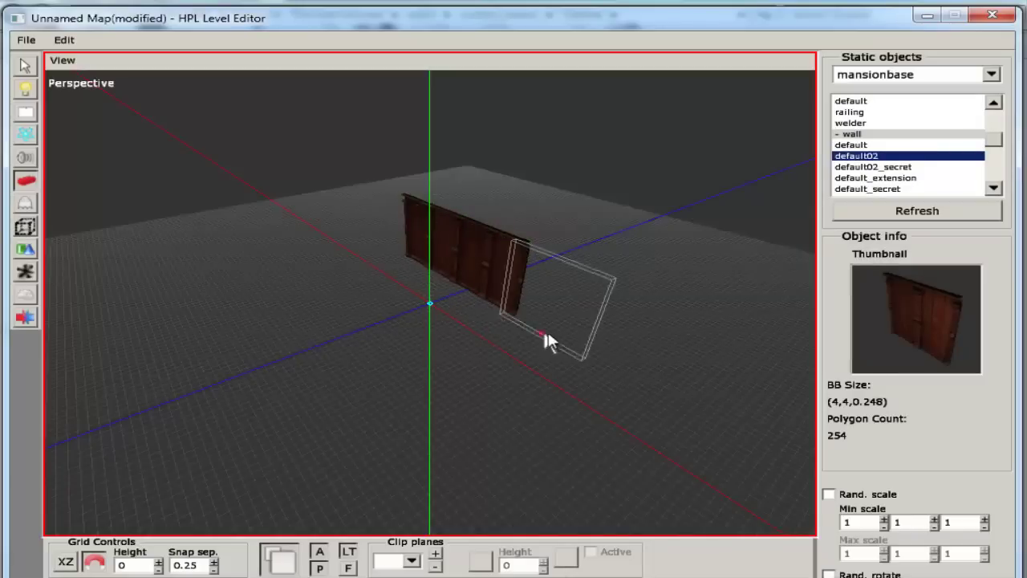
click(555, 337)
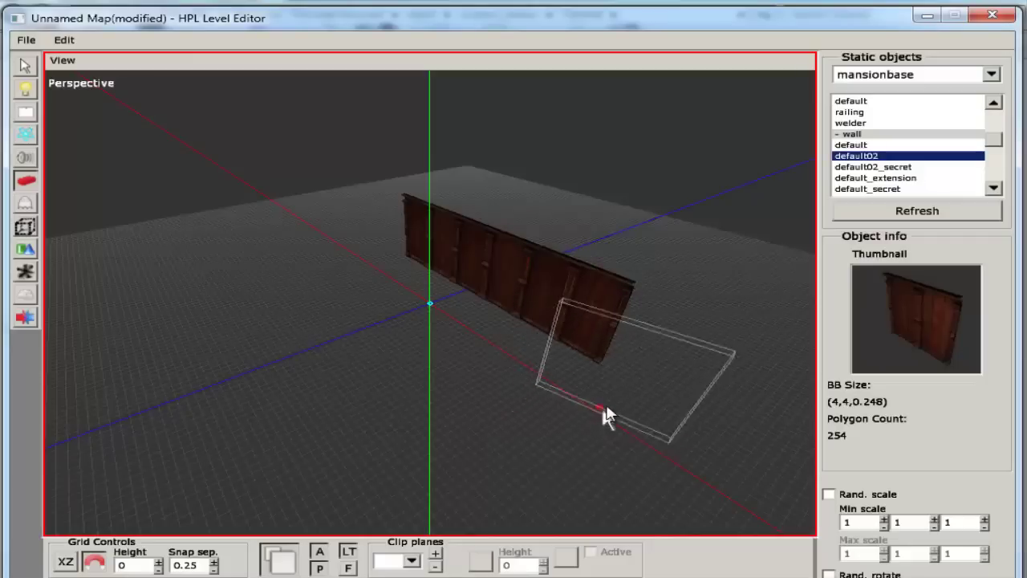
click(564, 386)
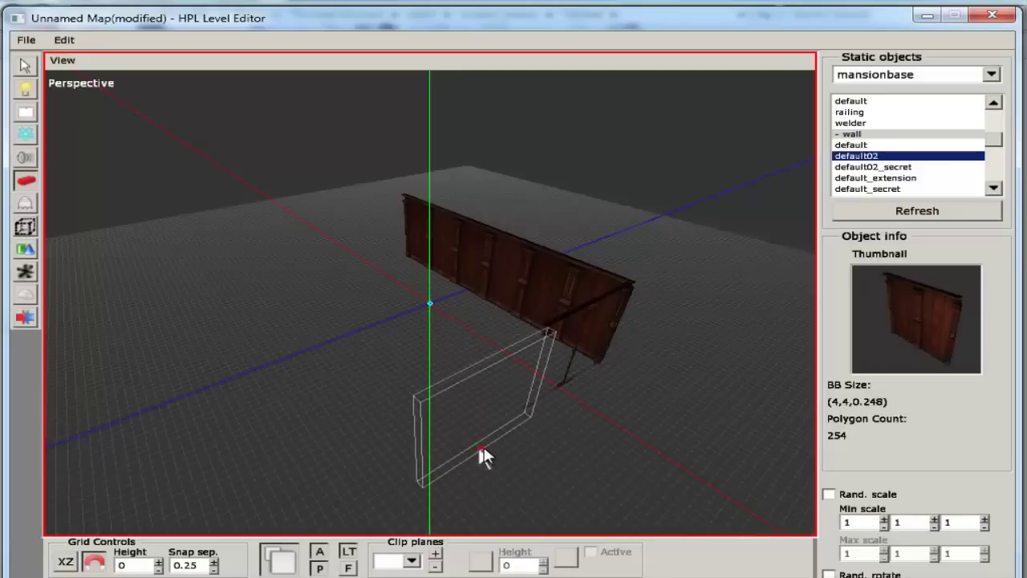
Place a second default02 wall in the perpendicular row and another at its far corner, parallel to the first three-wall row.
click(479, 439)
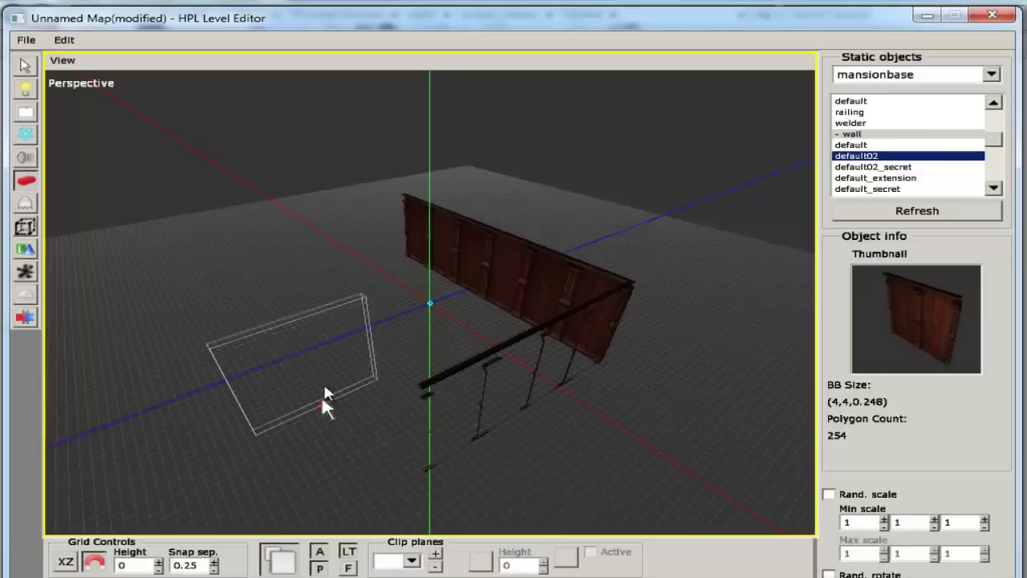
alt+drag(337, 374, 393, 357)
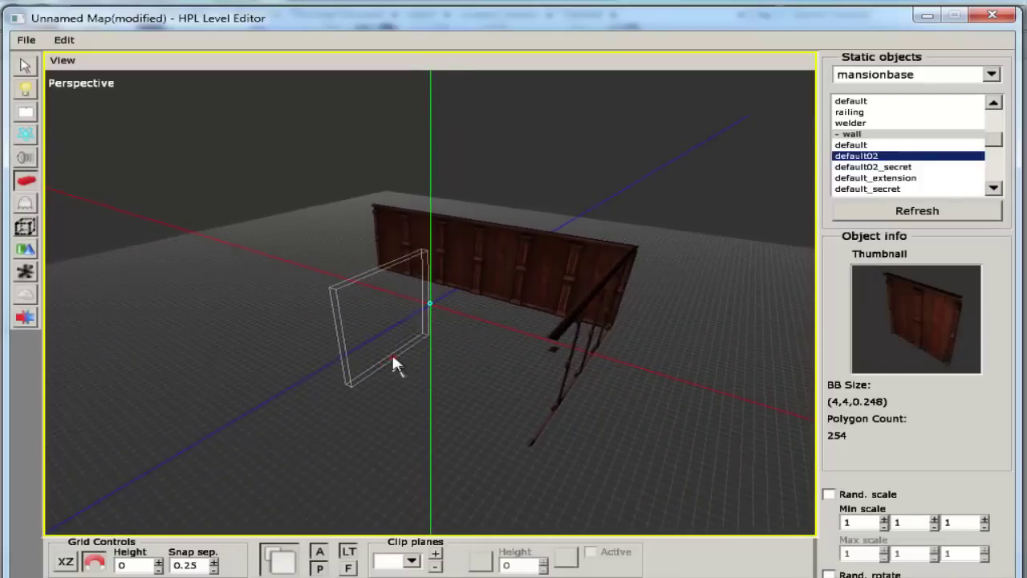
mouse_move(394, 362)
alt+right_down()
mouse_move(367, 471)
mouse_move(361, 241)
mouse_move(385, 149)
mouse_move(383, 378)
alt+right_up()
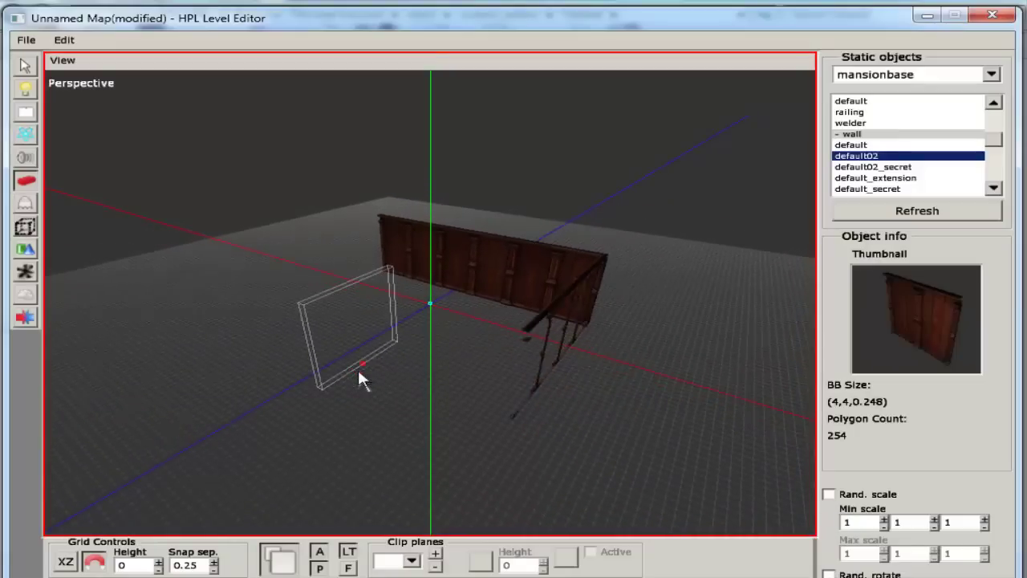
alt+drag(359, 372, 610, 474)
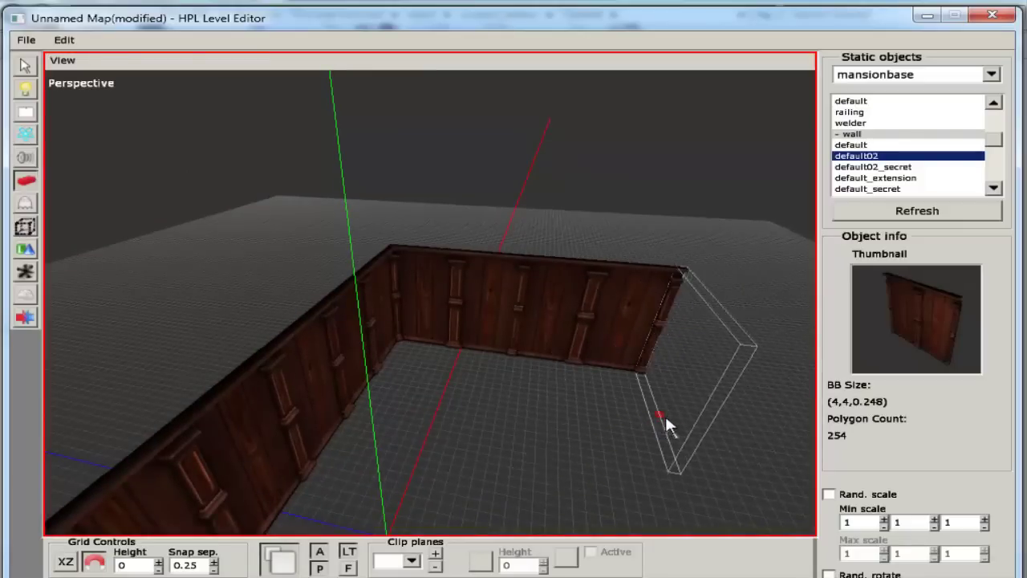
click(659, 417)
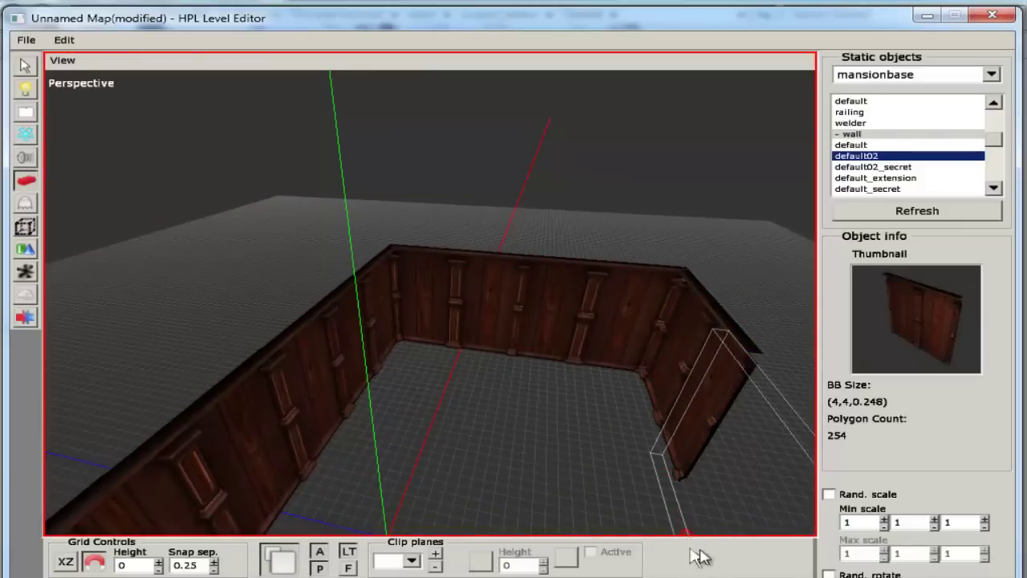
Select the new corner wall and shift it along X to 5 so it meets the short wall row.
click(26, 69)
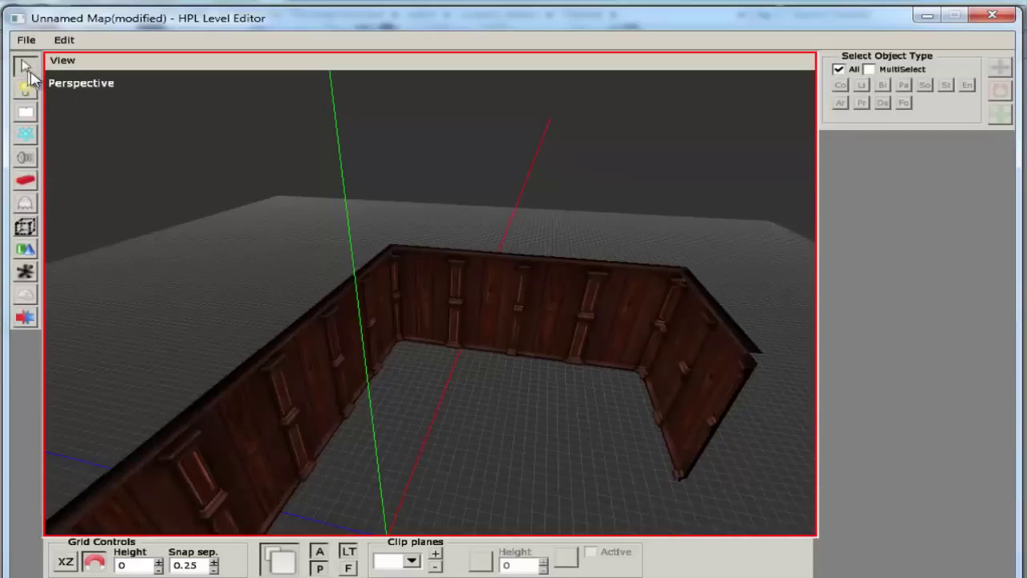
click(674, 408)
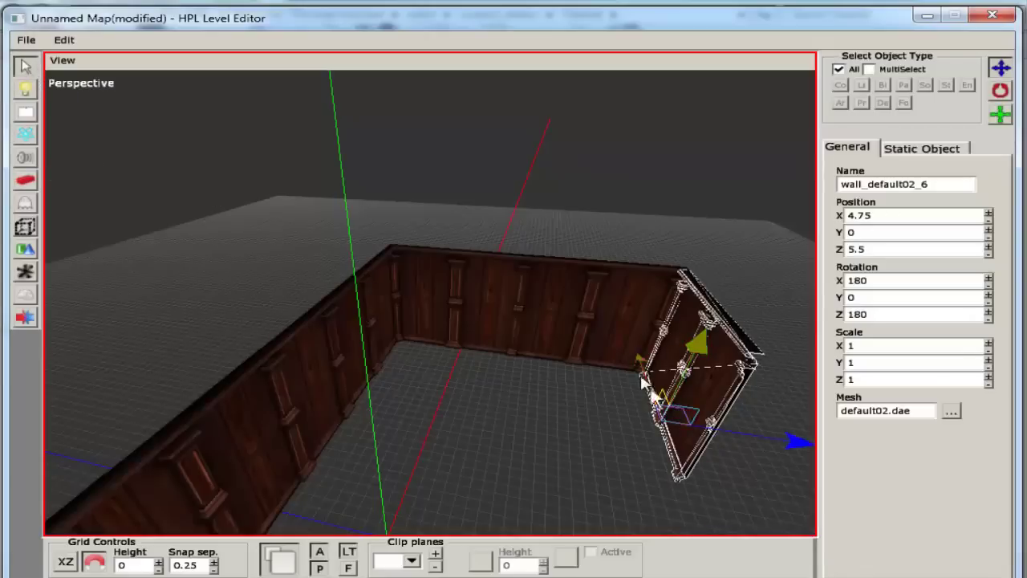
drag(639, 363, 635, 358)
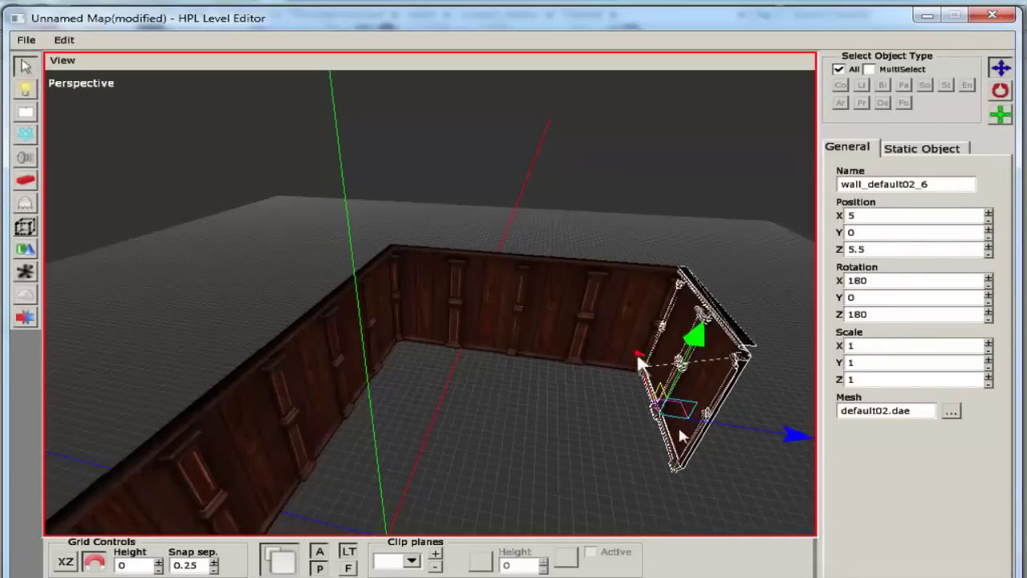
click(625, 476)
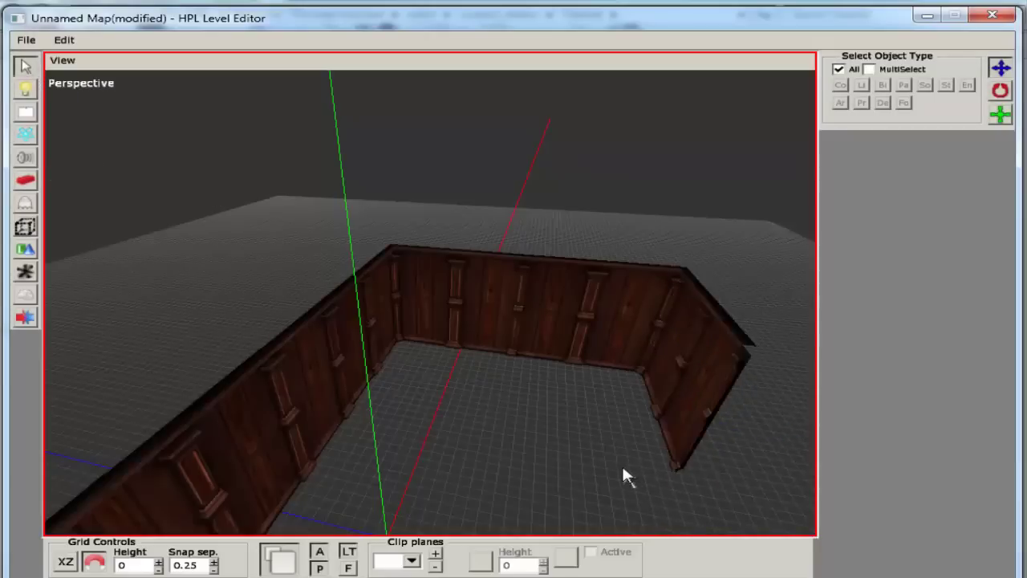
Duplicate the corner wall and slide the copy along the same side to X position 1.
click(680, 367)
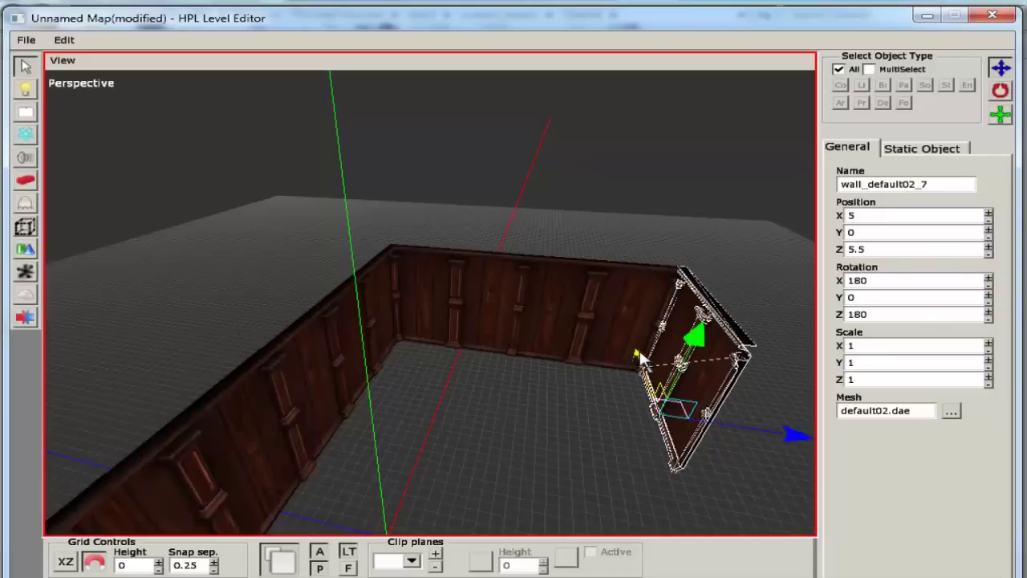
drag(640, 359, 688, 509)
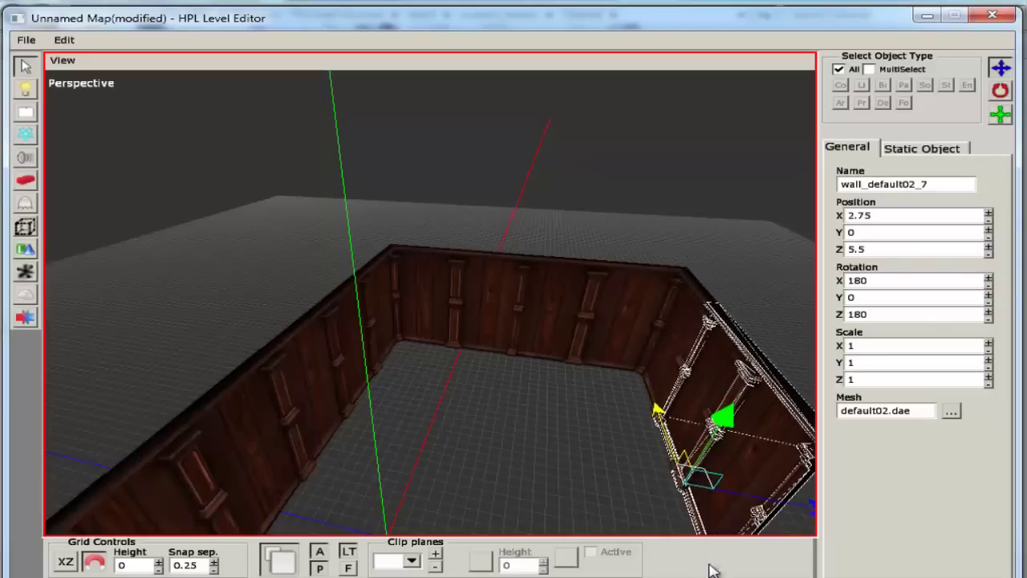
drag(709, 570, 701, 546)
middle_drag(556, 425, 636, 328)
drag(628, 325, 652, 429)
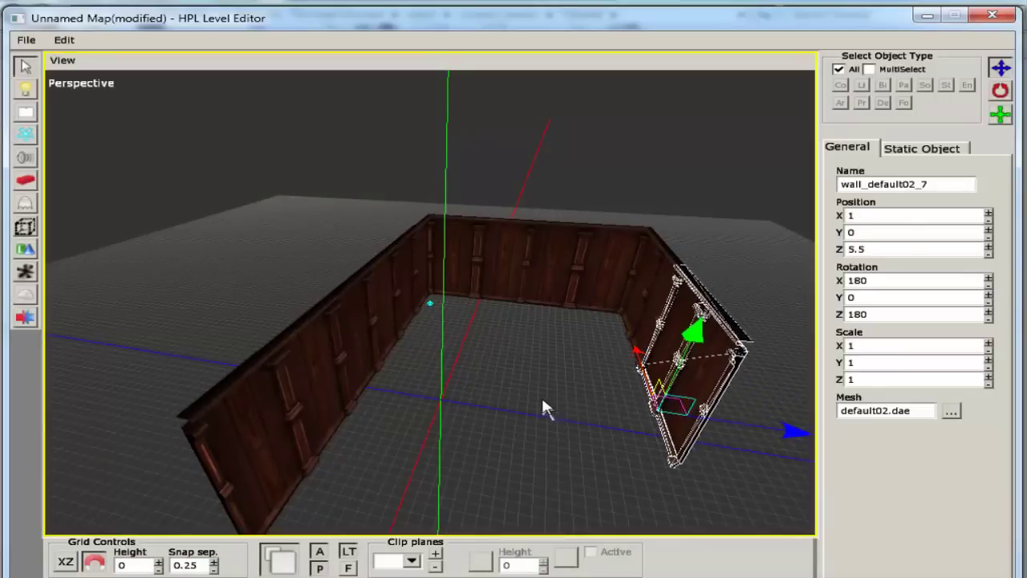
Extend the second long side with another default02 wall copy and close the open short side with matching walls.
middle_drag(545, 408, 589, 474)
click(562, 509)
click(590, 398)
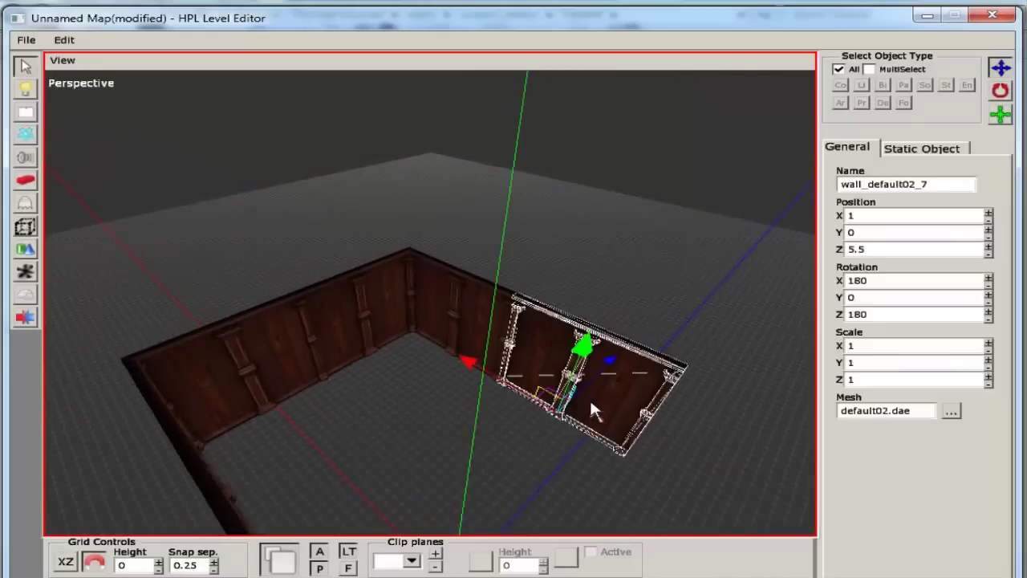
middle_drag(590, 397, 378, 377)
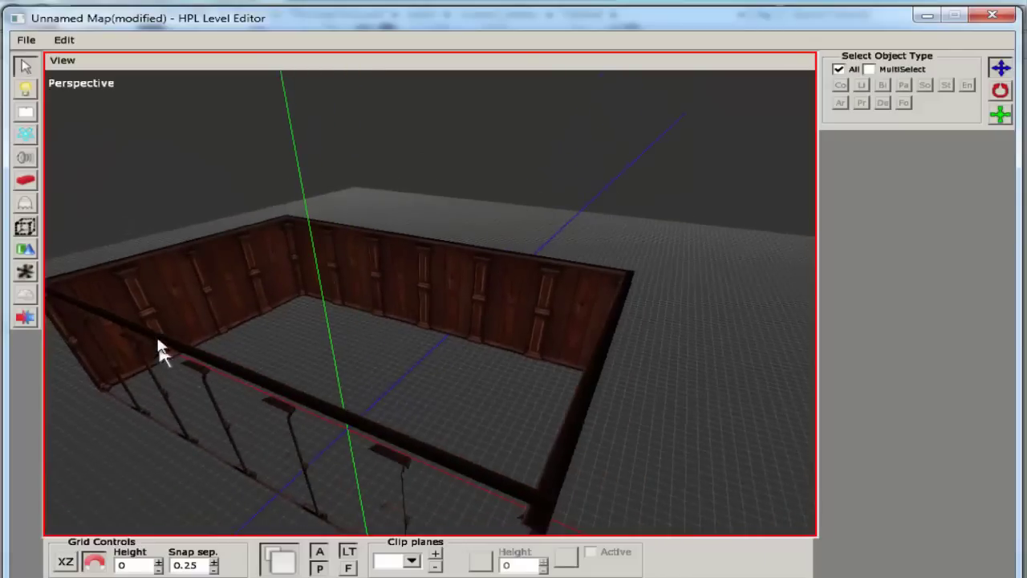
Set up a Plane primitive with the material mansionbase_floor.mat from static_objects/mansionbase/floor.
click(25, 248)
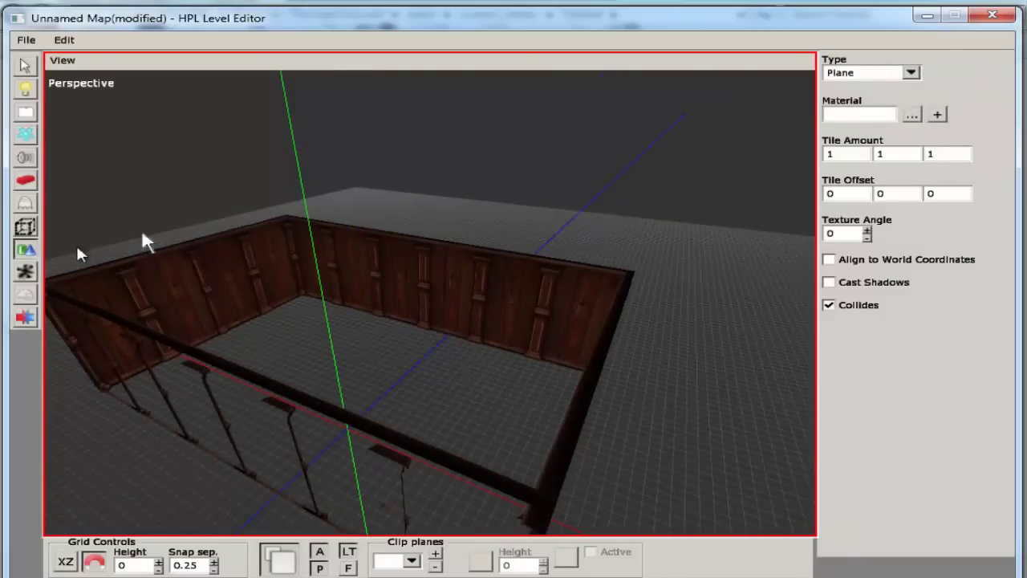
click(913, 114)
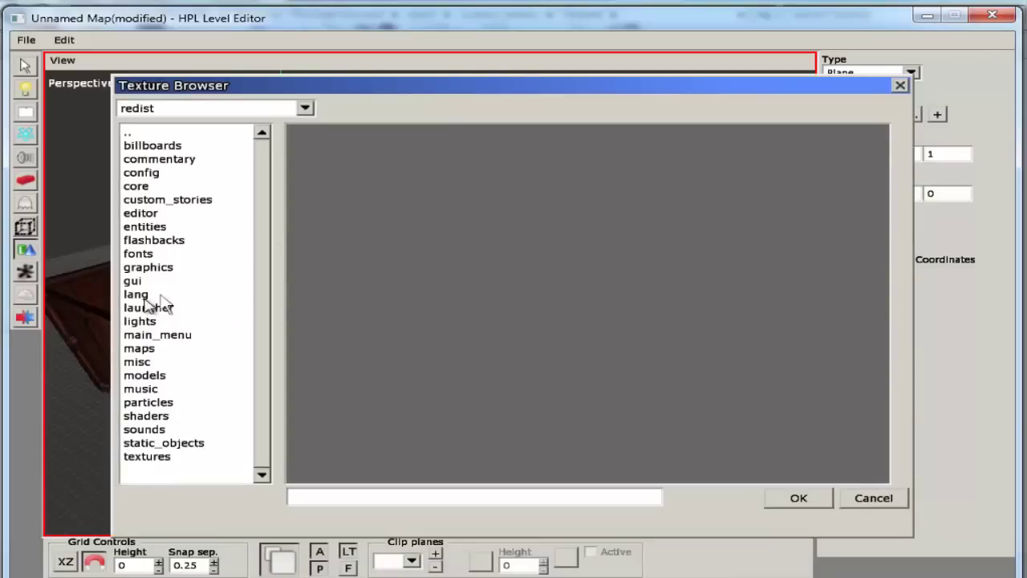
double_click(134, 443)
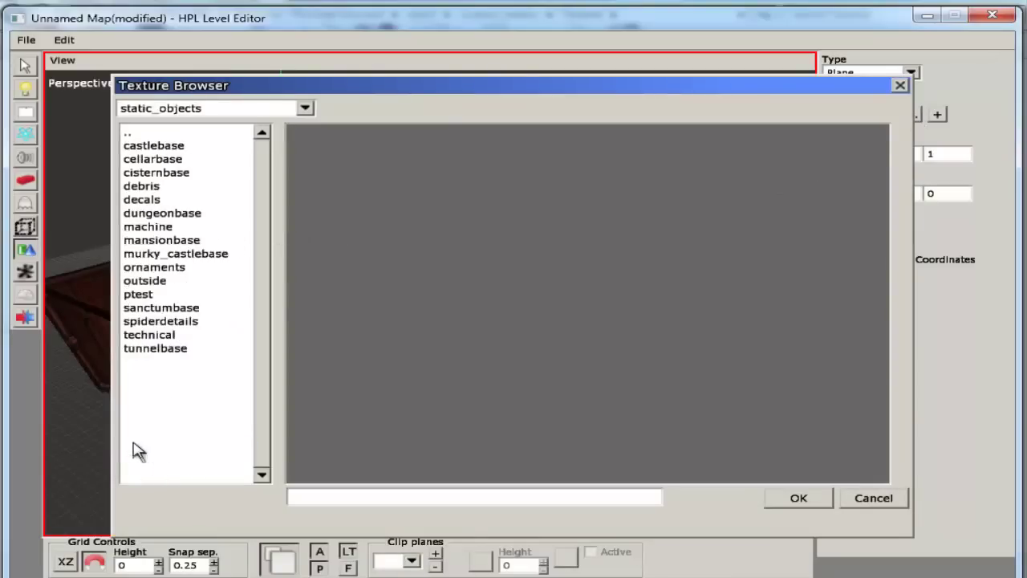
double_click(154, 241)
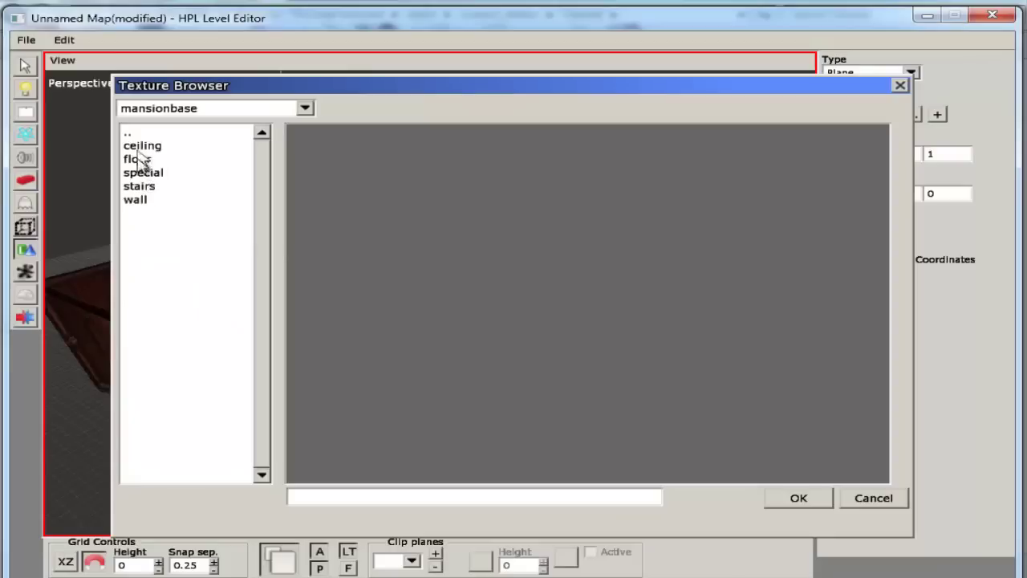
double_click(137, 160)
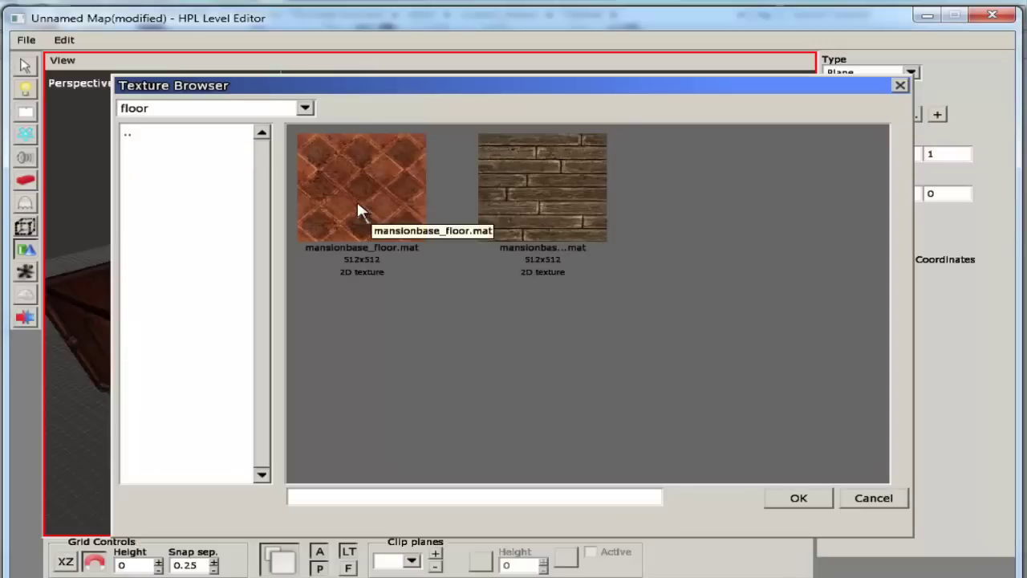
click(358, 206)
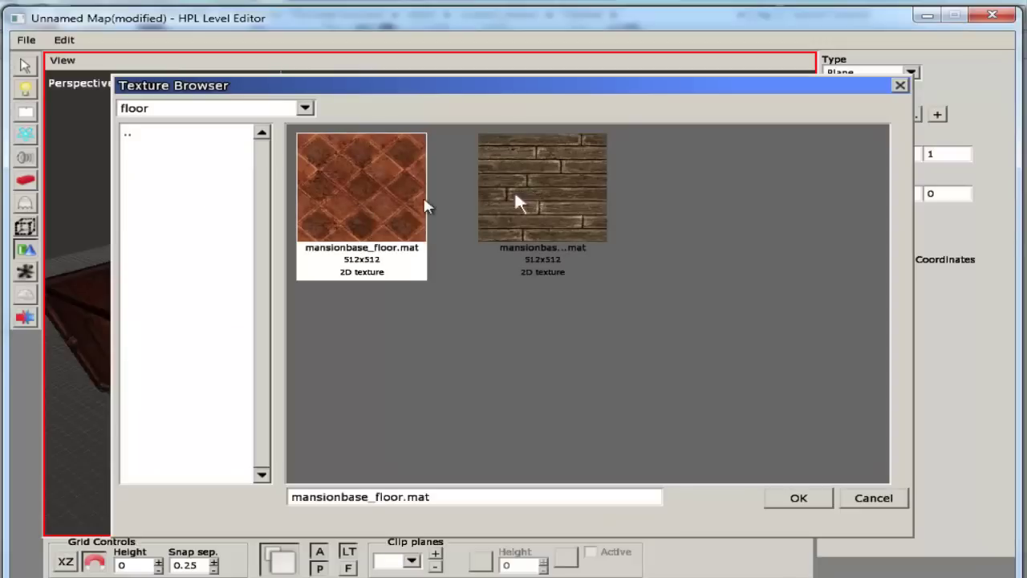
double_click(359, 201)
drag(360, 200, 314, 299)
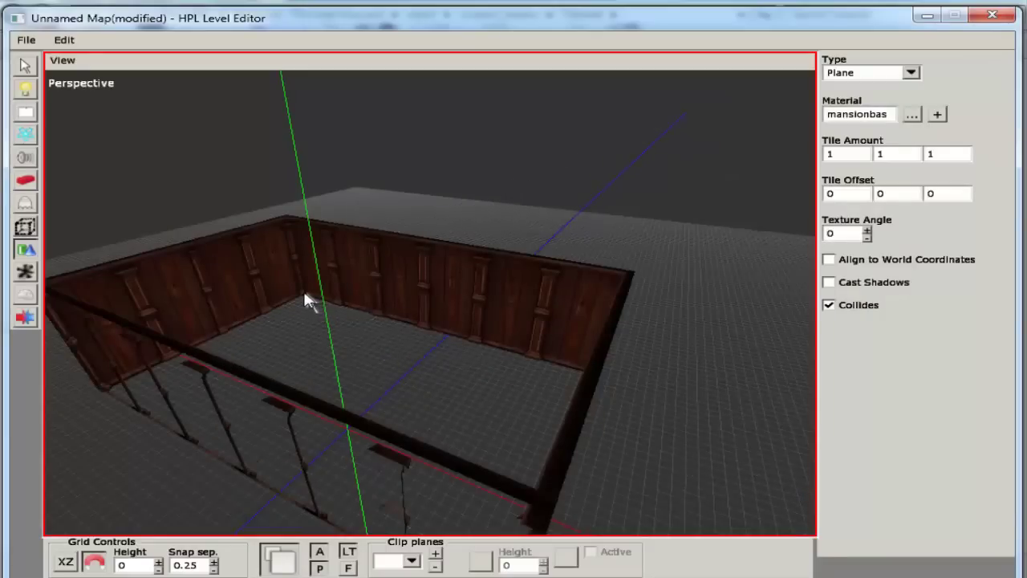
Draw the floor plane across the room between the walls, about 12.75 by 7.75 units, and select it.
alt+middle_drag(306, 308, 335, 371)
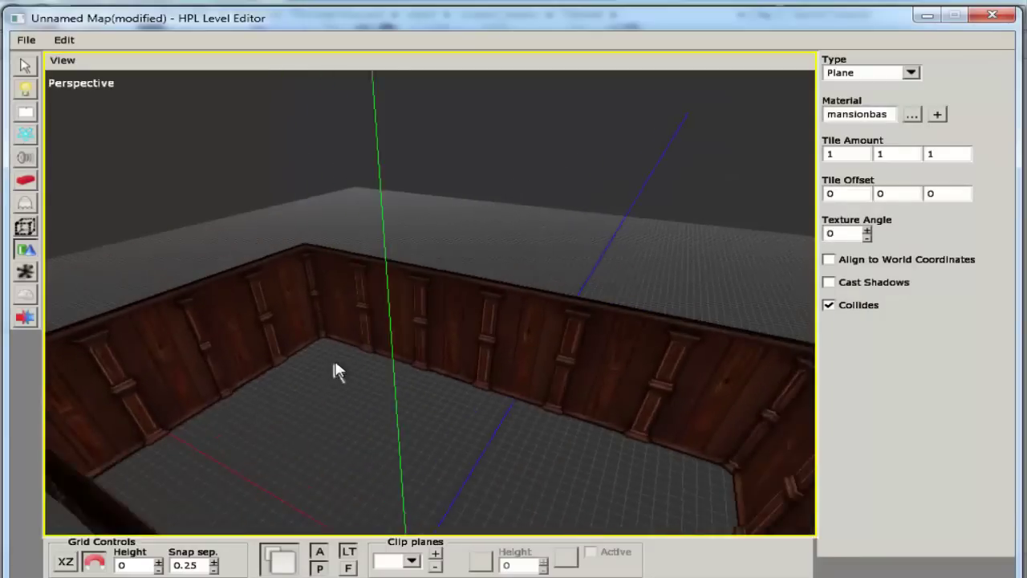
alt+drag(335, 371, 338, 284)
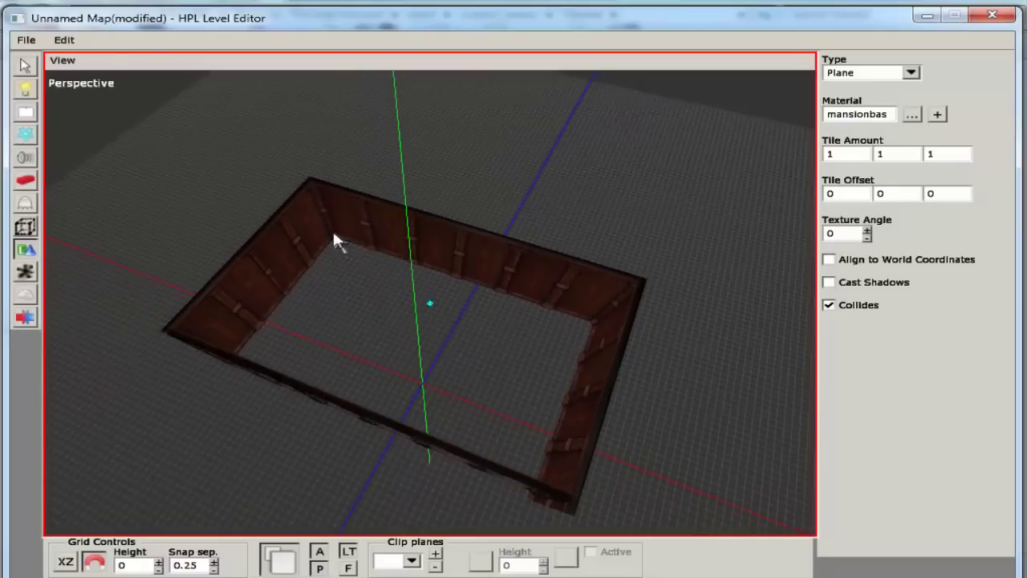
drag(382, 286, 559, 505)
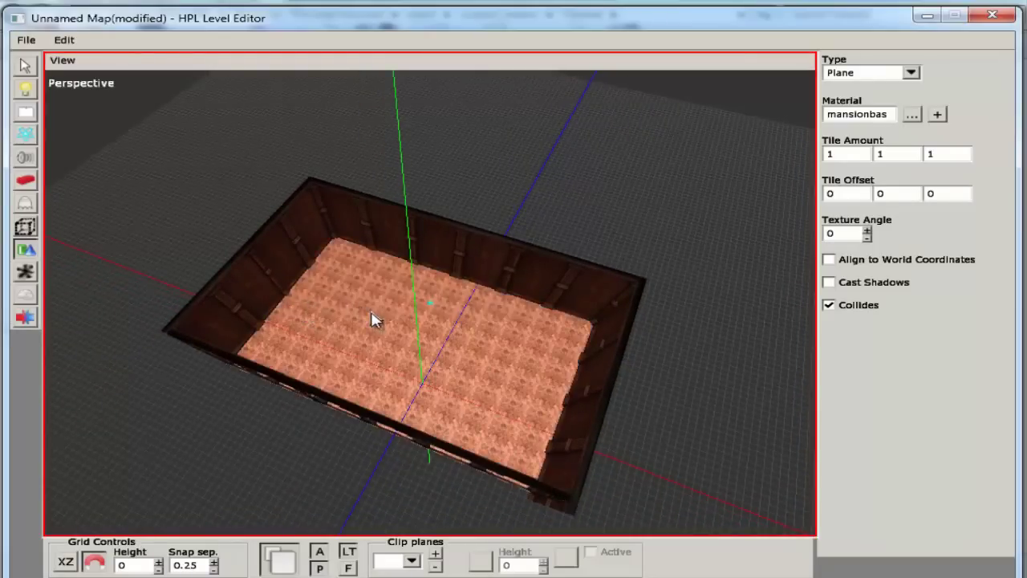
alt+drag(373, 320, 320, 255)
alt+right_drag(335, 280, 374, 343)
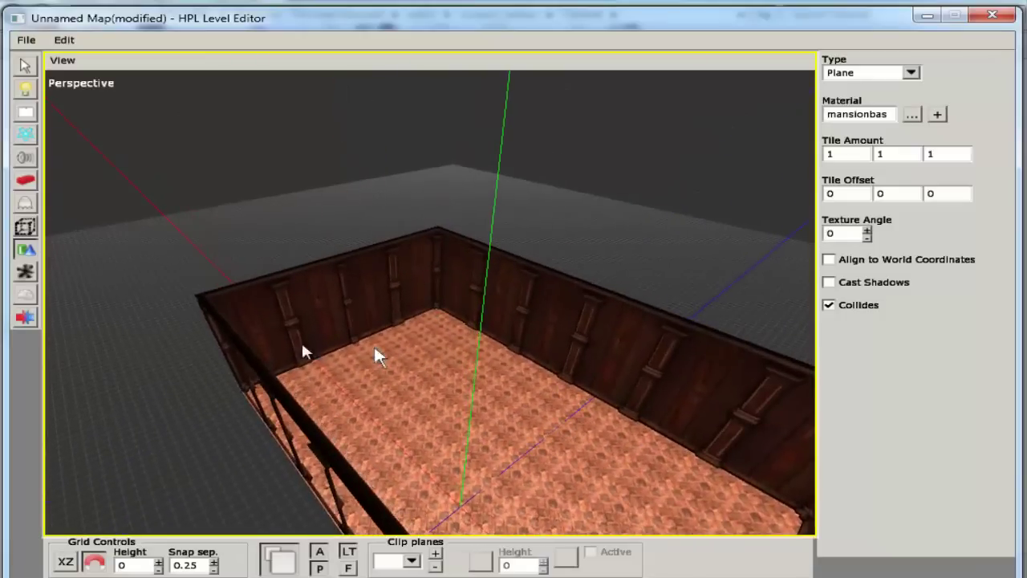
click(25, 66)
click(413, 486)
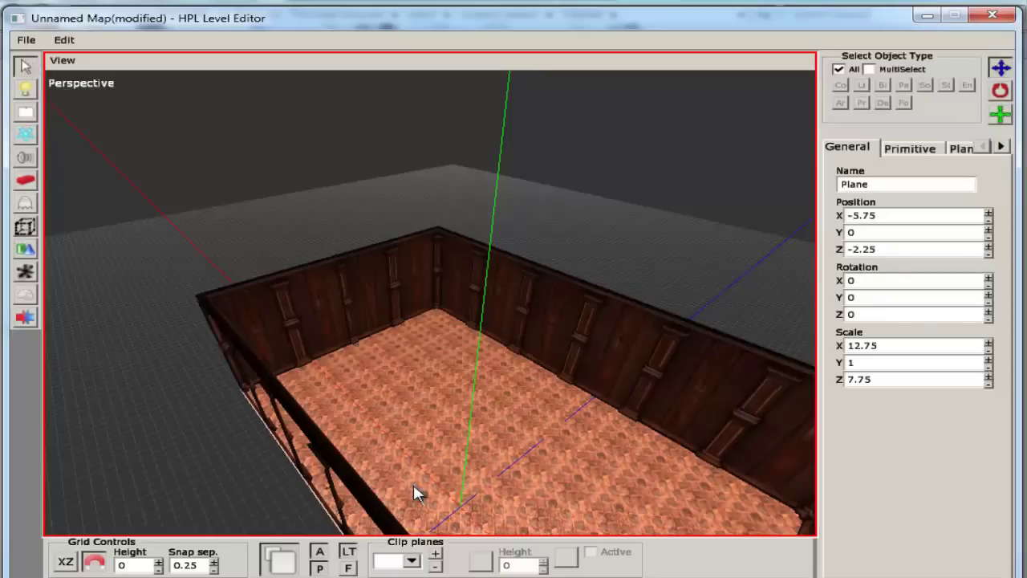
click(414, 482)
Set the material for a new Plane primitive to mansionbase_ceiling_wood.mat from the mansionbase ceiling folder.
click(25, 248)
click(922, 115)
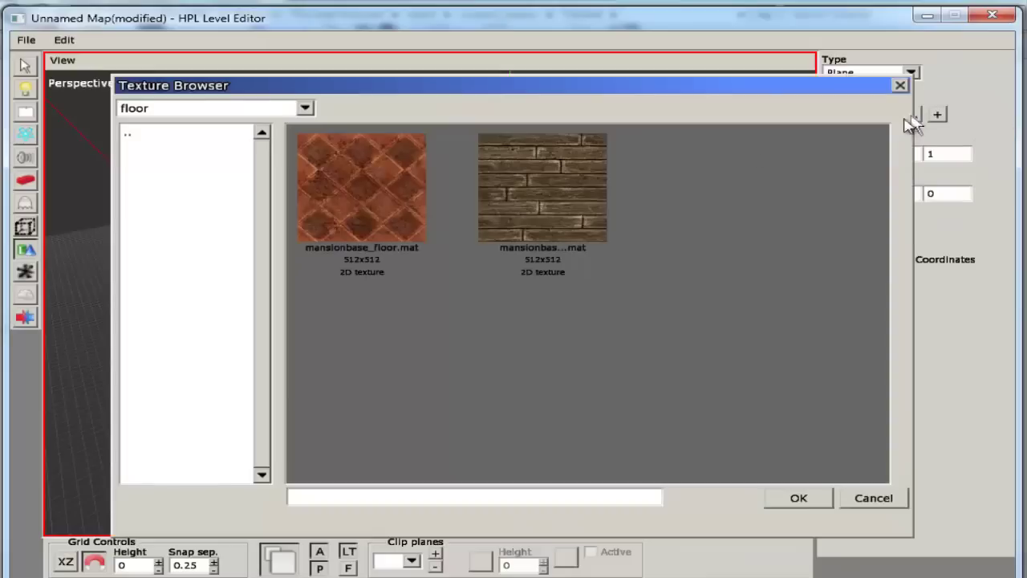
double_click(128, 135)
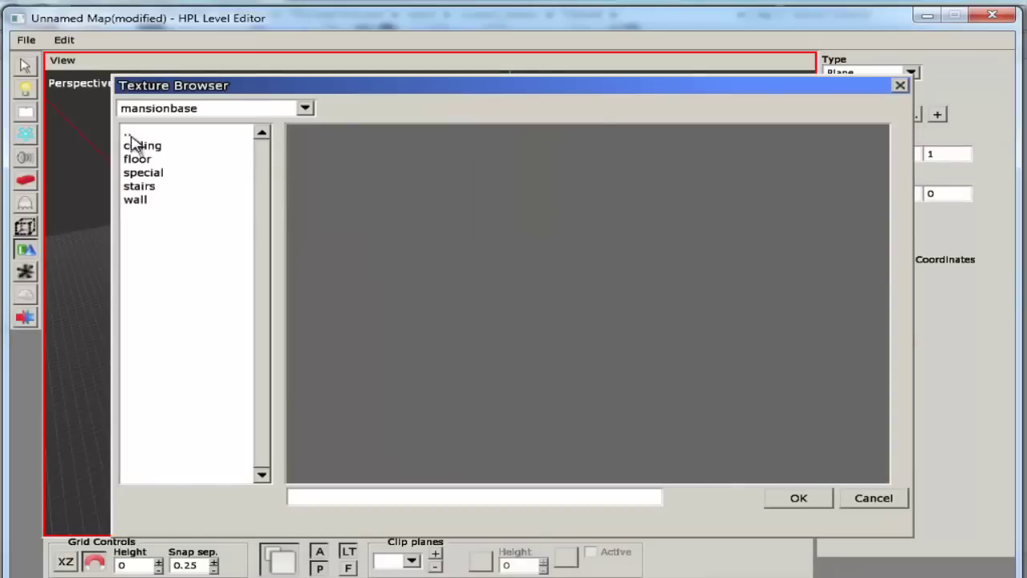
double_click(137, 146)
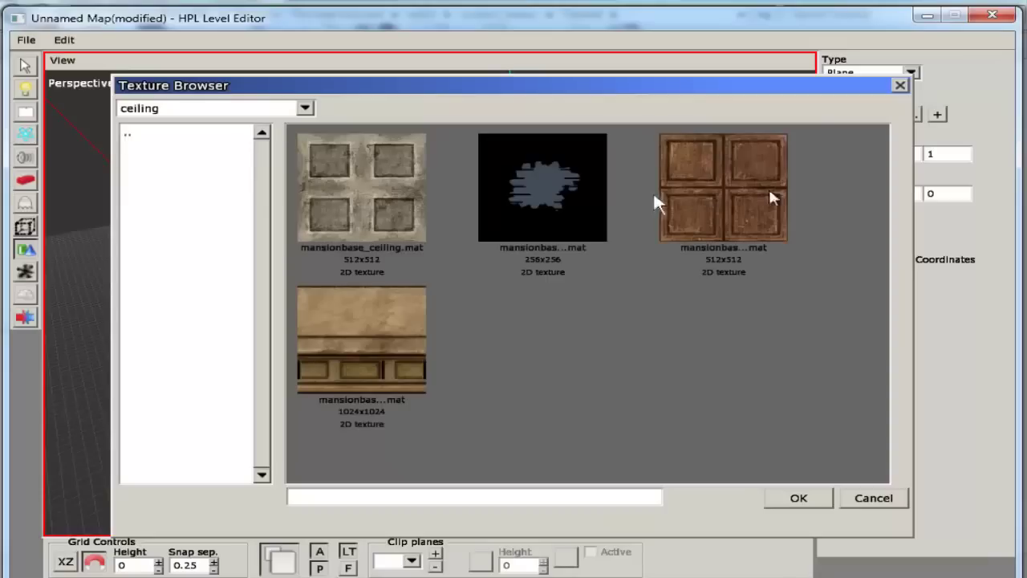
click(725, 199)
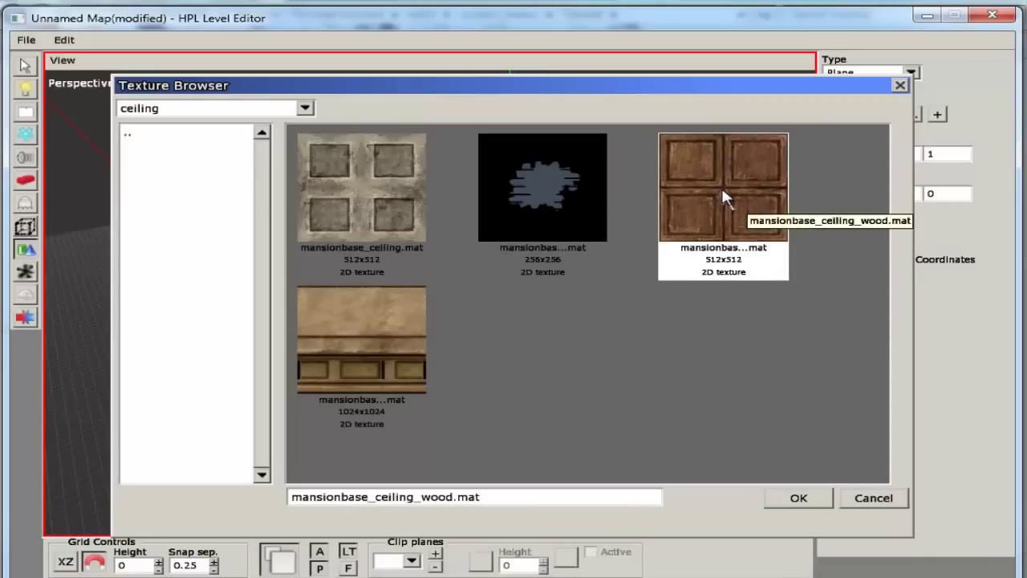
double_click(723, 192)
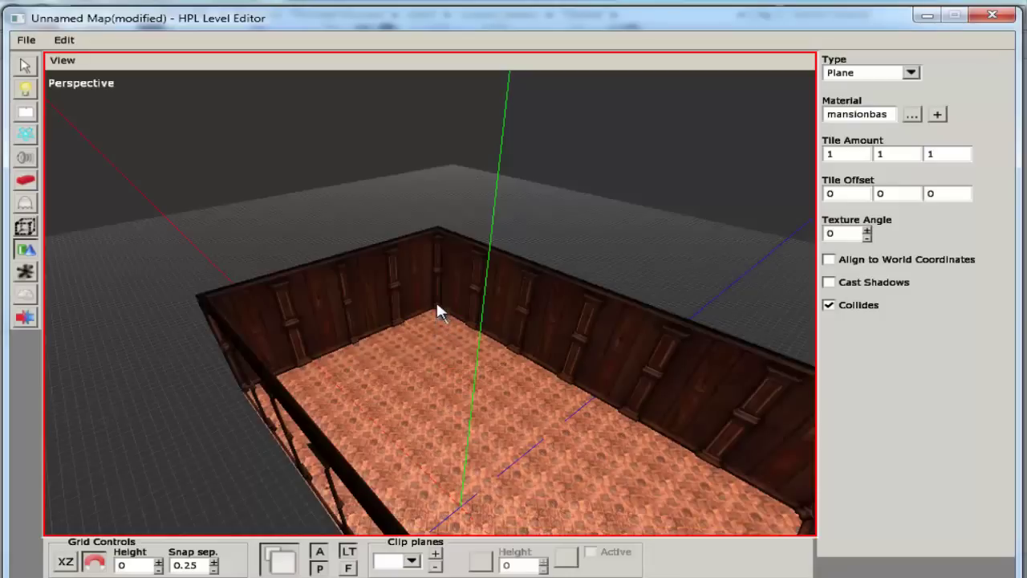
Draw a ceiling plane of about 12.25 by 7.5 units over the room and raise it to Y position 4.
mouse_move(440, 311)
middle_down()
mouse_move(451, 467)
mouse_move(436, 298)
middle_up()
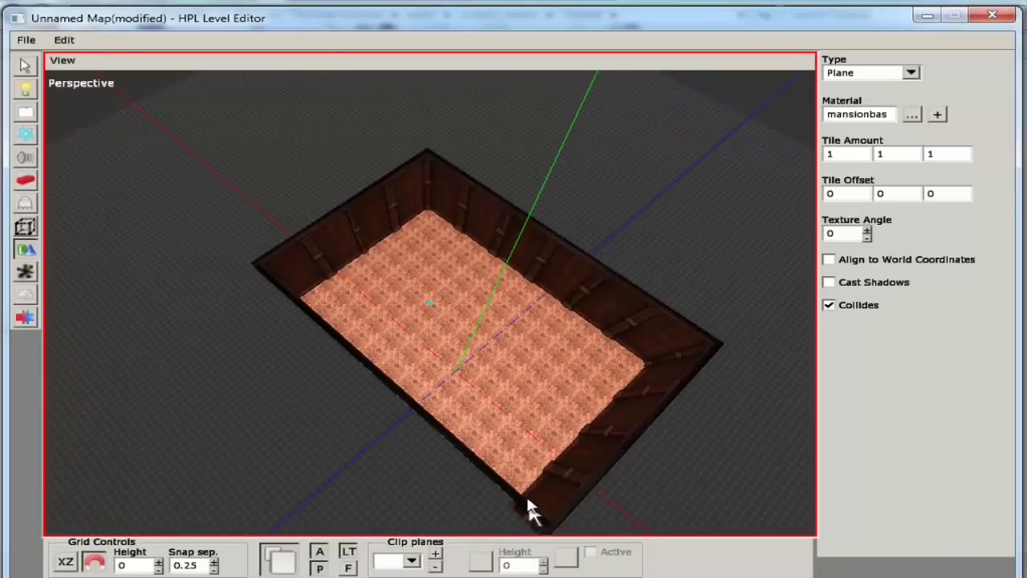
middle_drag(495, 431, 427, 273)
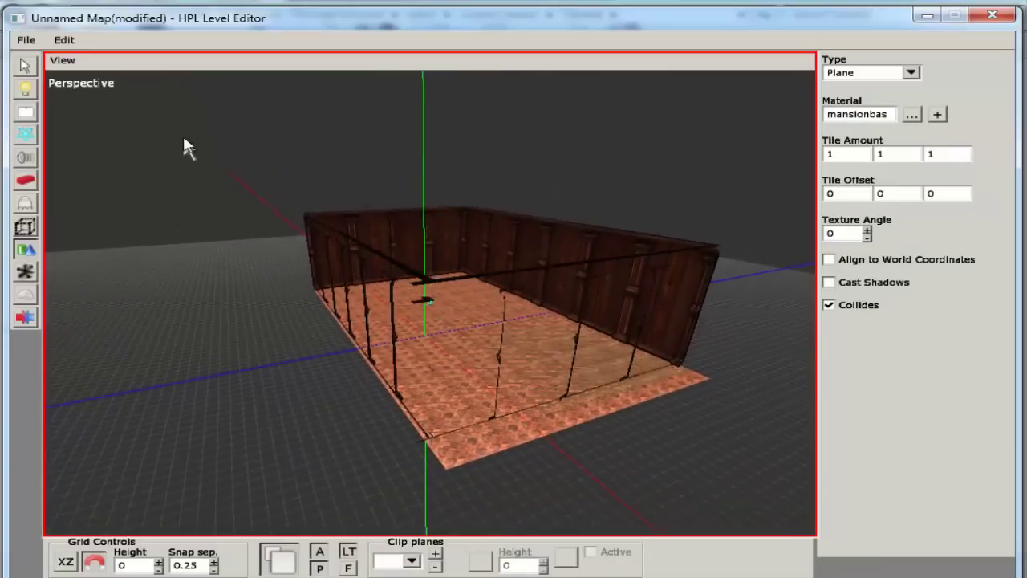
click(25, 66)
click(460, 370)
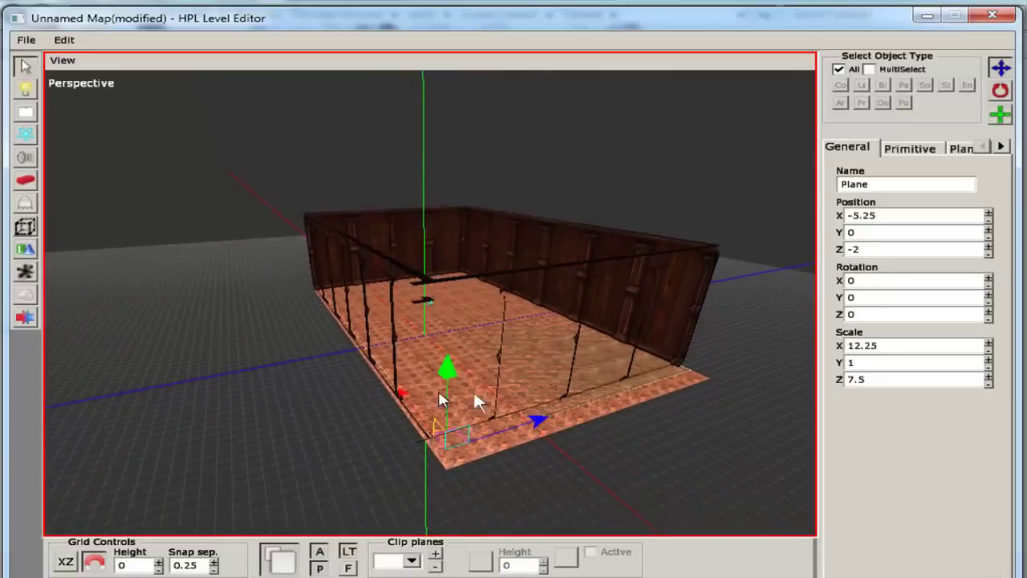
drag(440, 374, 425, 190)
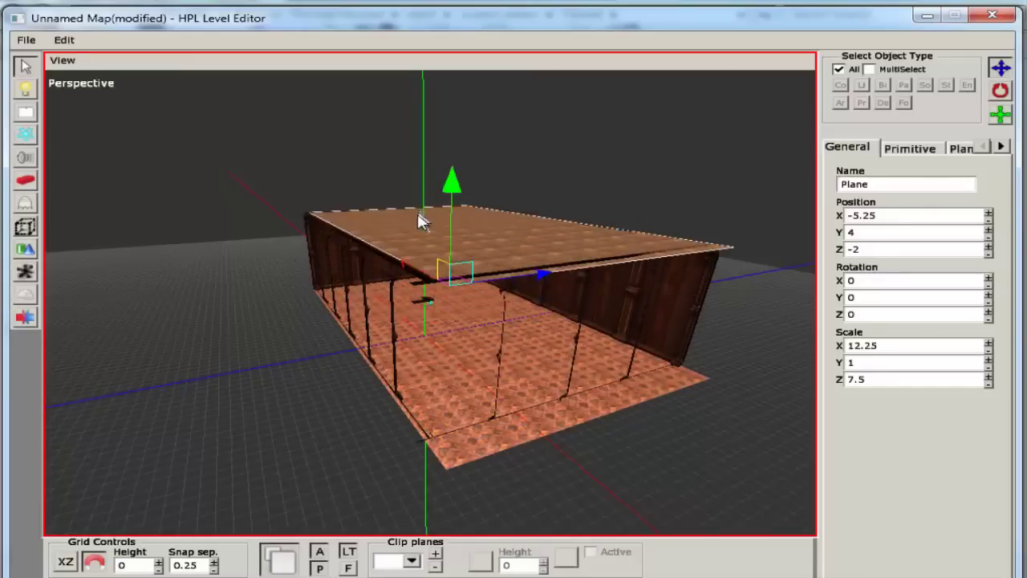
Rotate the ceiling plane 180 degrees about the X axis so its textured side faces down.
key(r)
drag(332, 227, 683, 147)
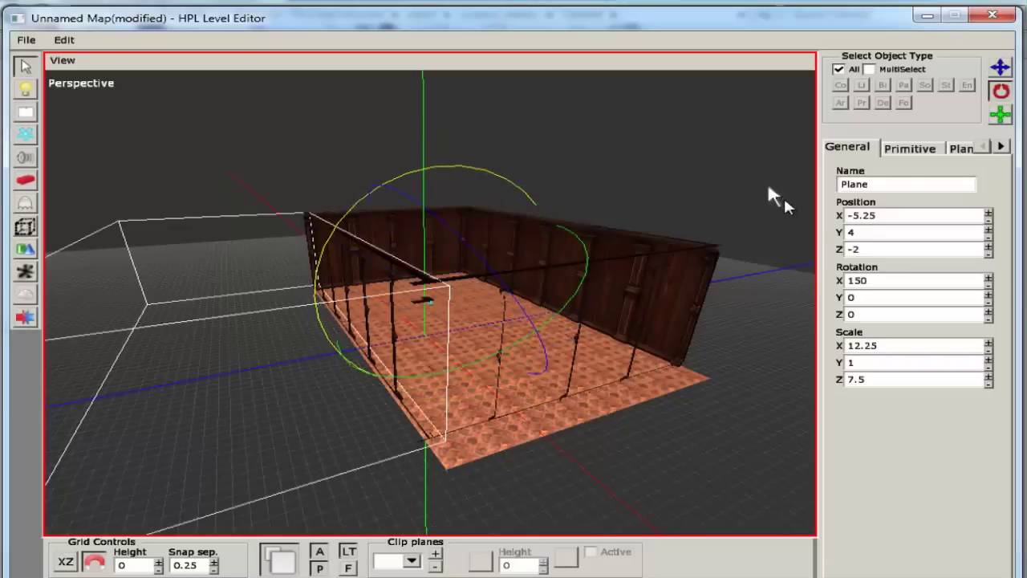
drag(770, 193, 755, 134)
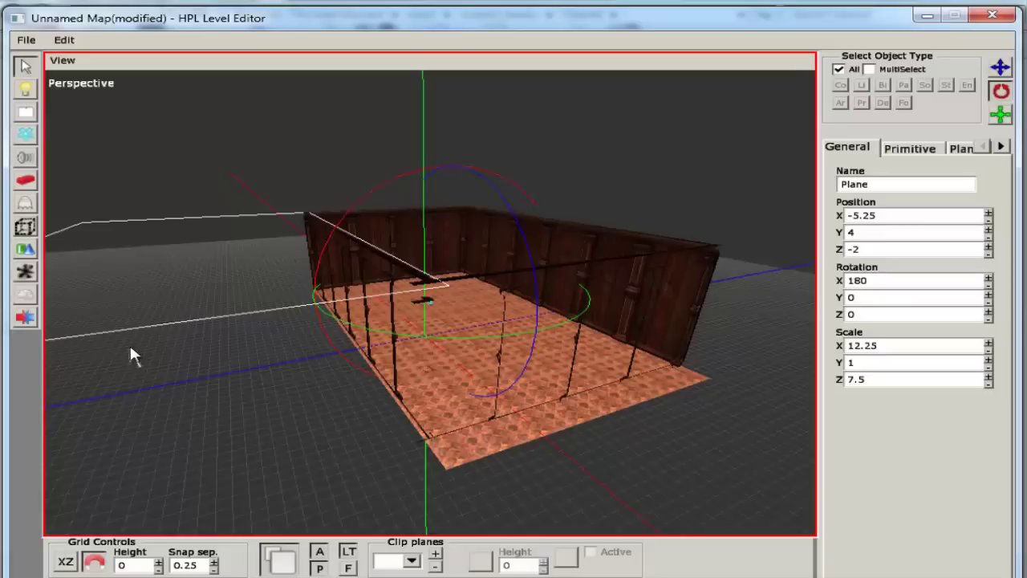
Move the flipped ceiling plane along the Z axis back over the room, to Z position 5.25.
key(t)
drag(539, 277, 683, 341)
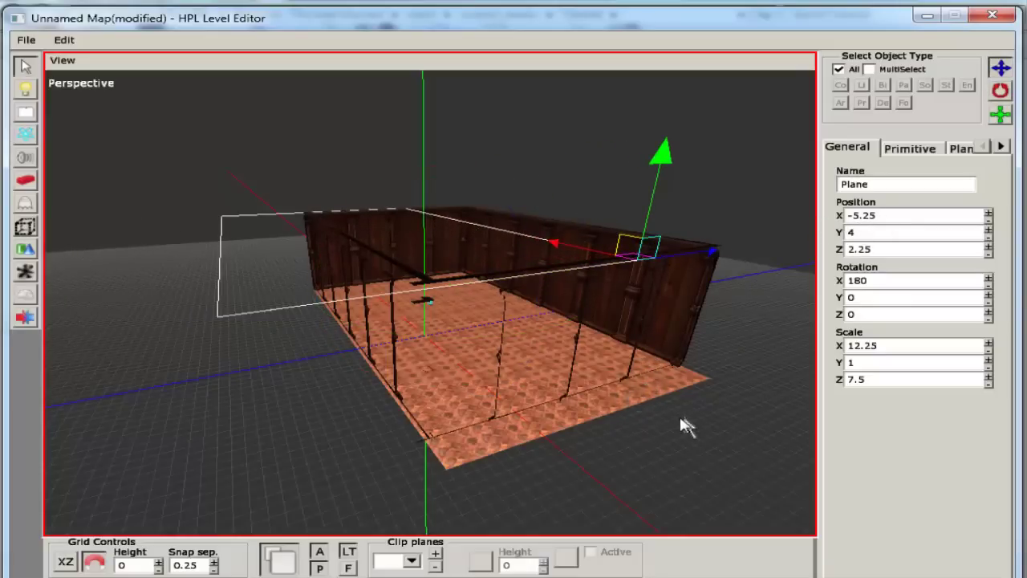
middle_drag(615, 404, 455, 431)
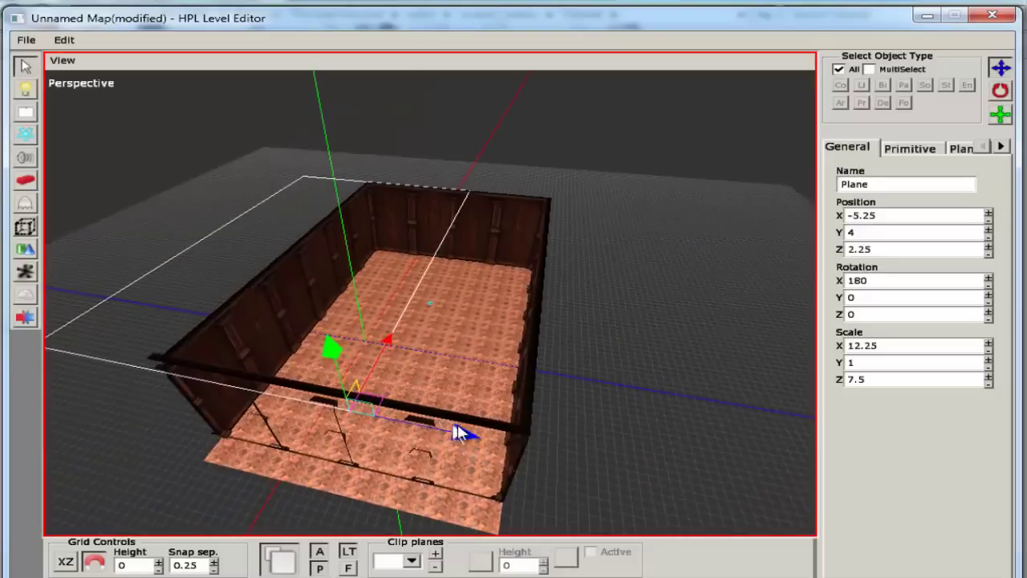
drag(455, 431, 622, 468)
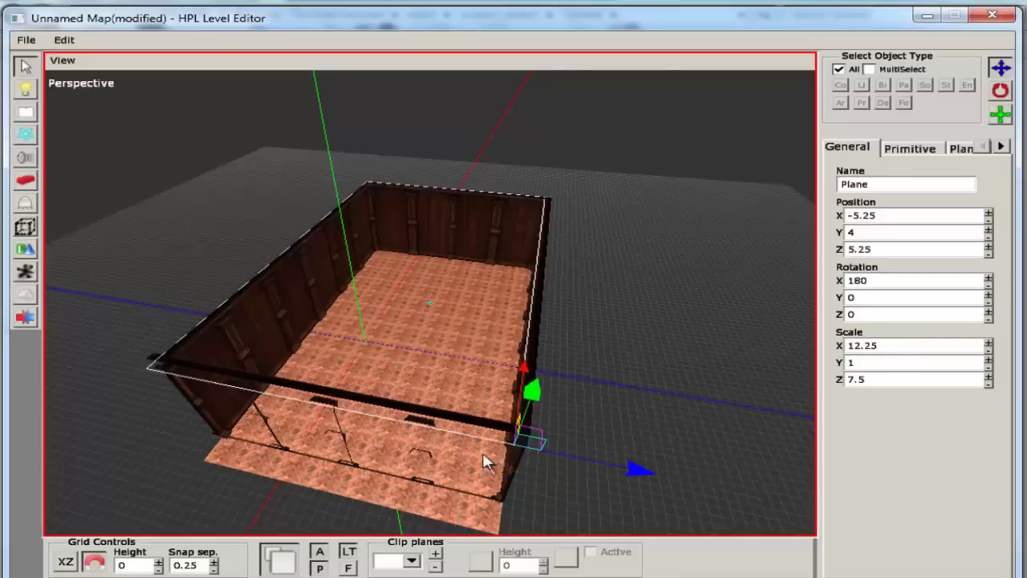
Stretch the ceiling plane to a Z scale of 7.75, shift it to Z position 5.5 and deselect it.
key(r)
key(s)
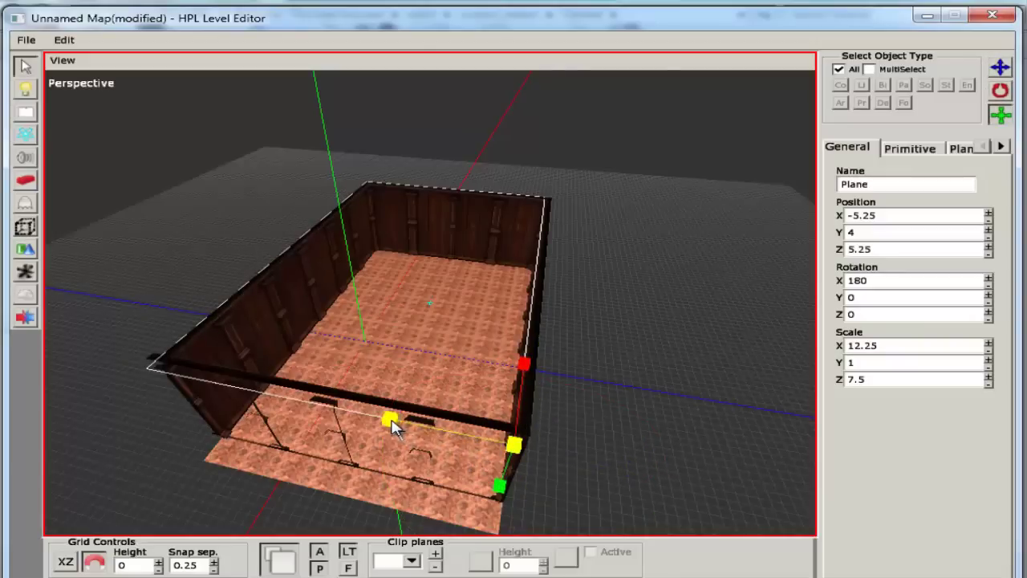
drag(391, 419, 384, 416)
key(t)
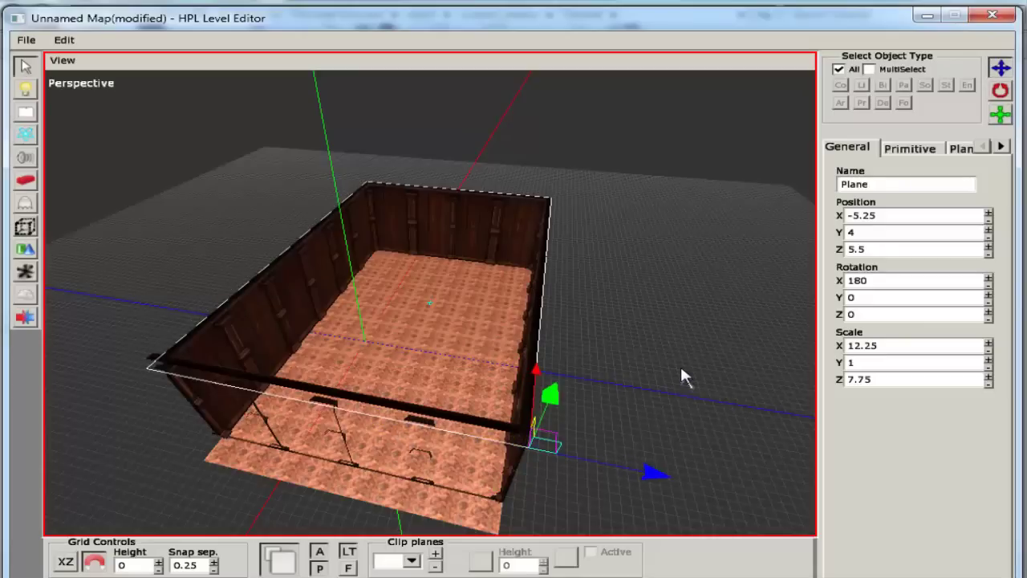
click(683, 390)
View the room from inside and switch the global ambient and point lights off and back on to compare the lighting.
alt+drag(452, 419, 458, 310)
alt+right_drag(458, 310, 482, 397)
alt+drag(468, 385, 444, 415)
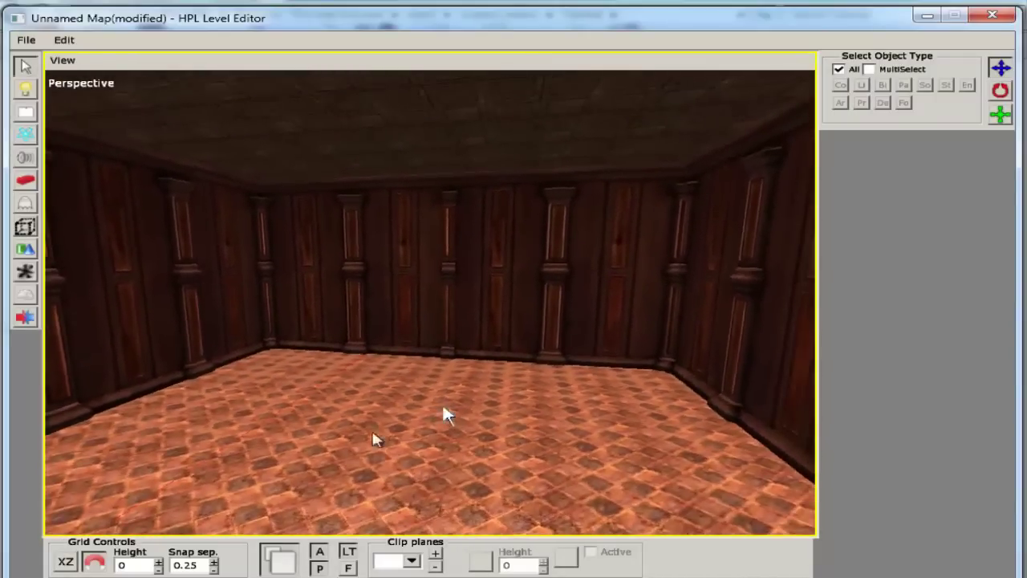
click(320, 554)
click(321, 566)
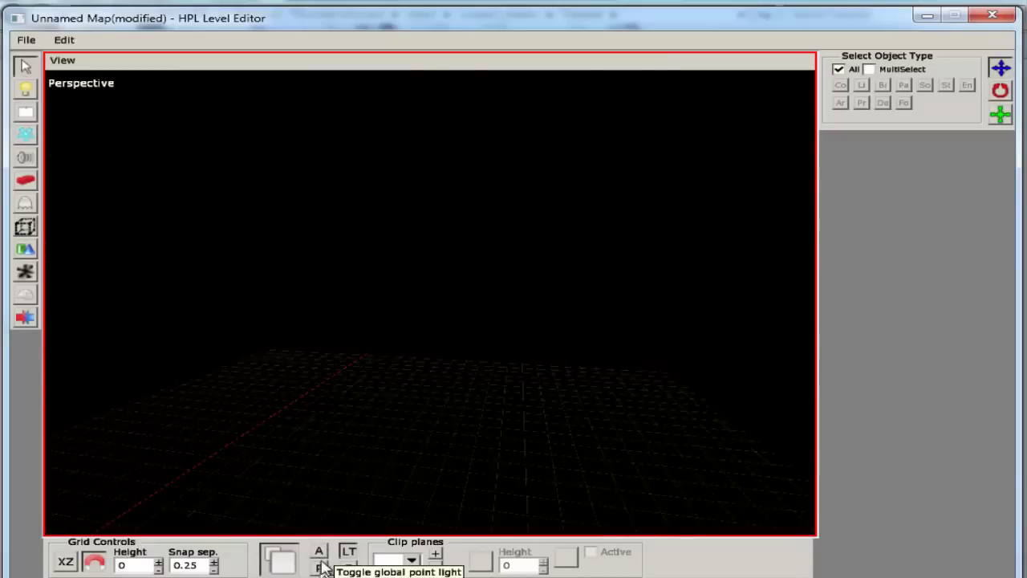
click(320, 554)
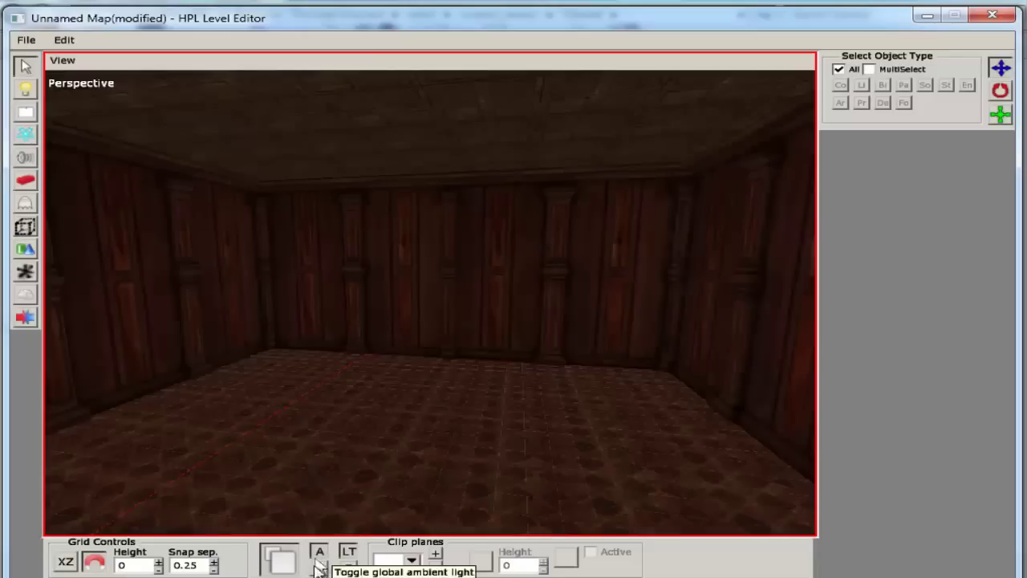
click(321, 567)
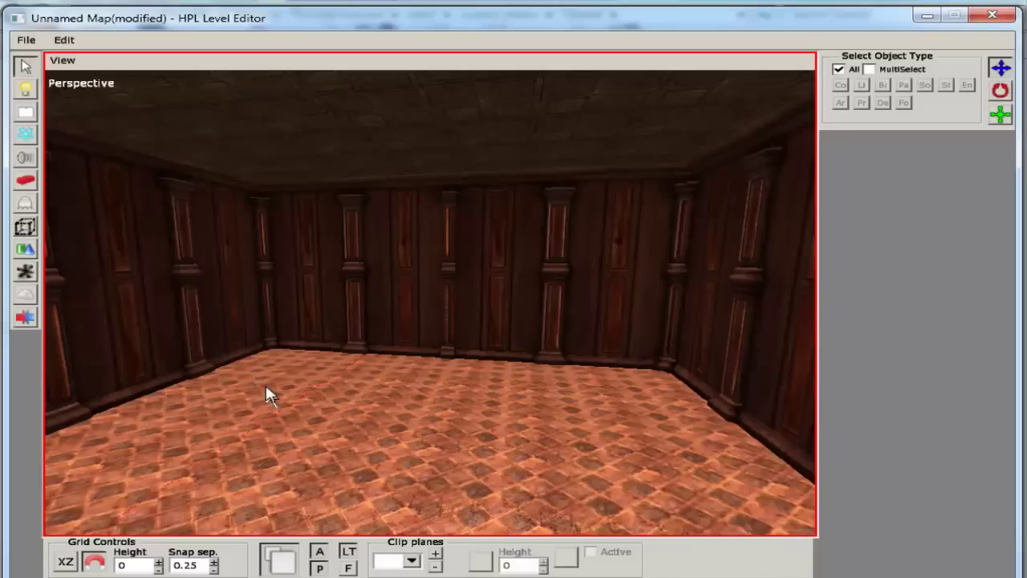
Save the map as Tutorial in the map folder of the Tutorial custom story under custom_stories.
key(ctrl+s)
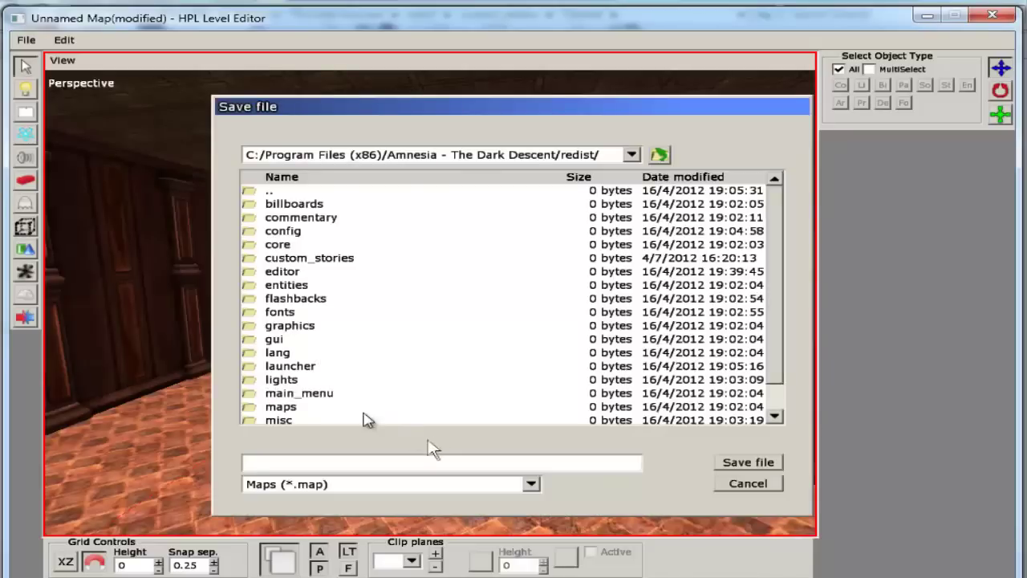
double_click(258, 259)
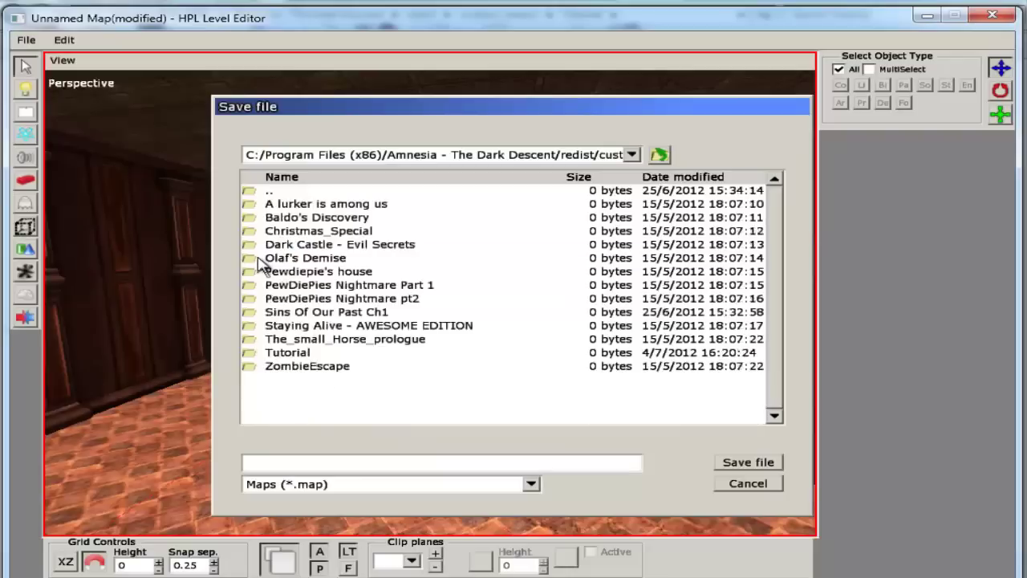
double_click(254, 354)
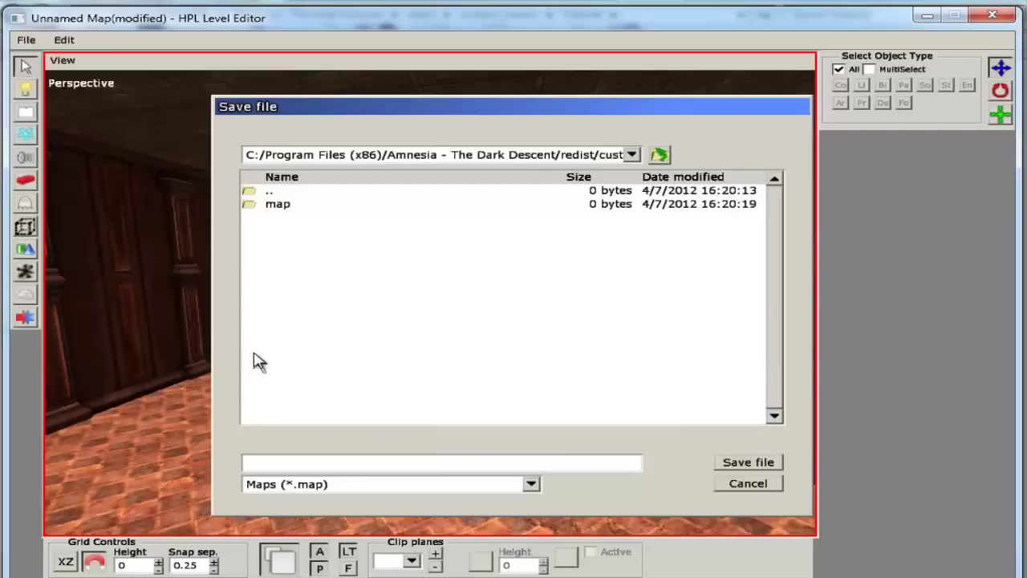
double_click(254, 205)
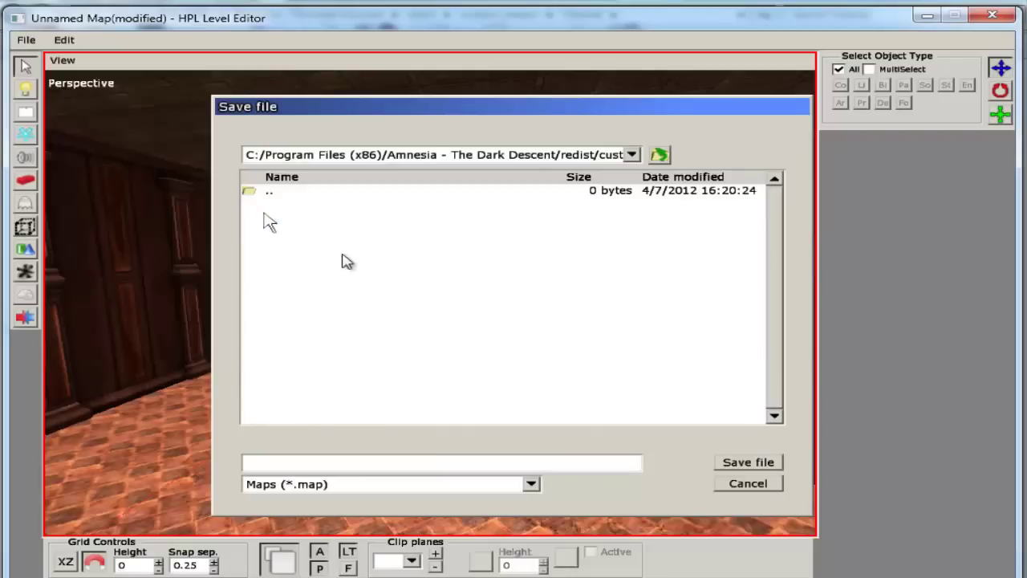
click(765, 465)
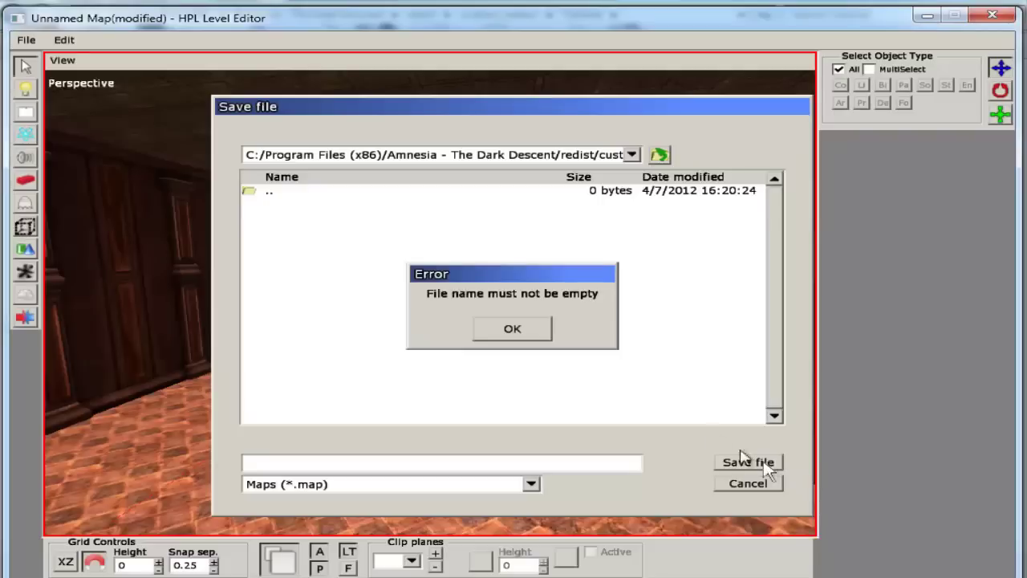
click(531, 335)
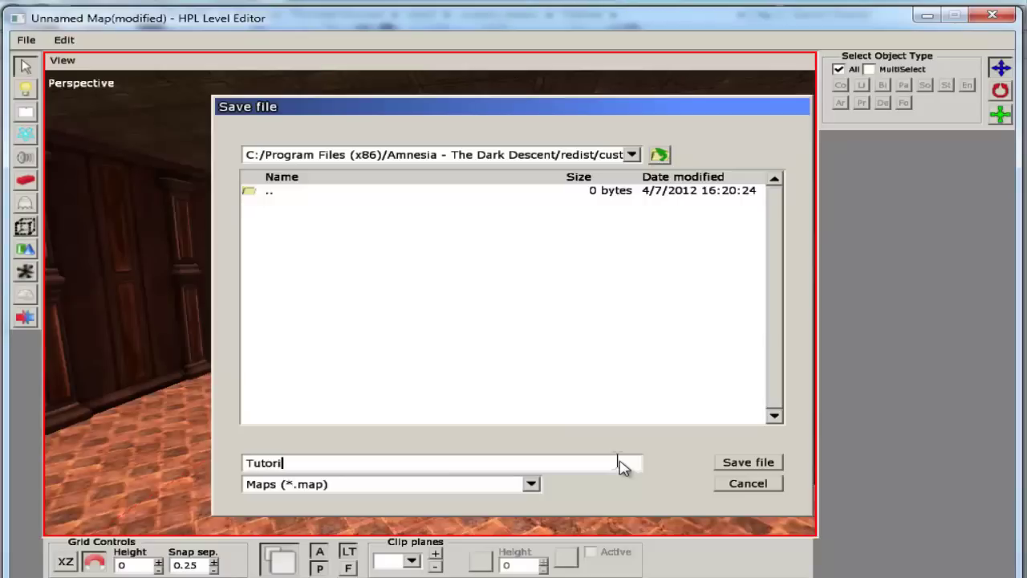
click(758, 466)
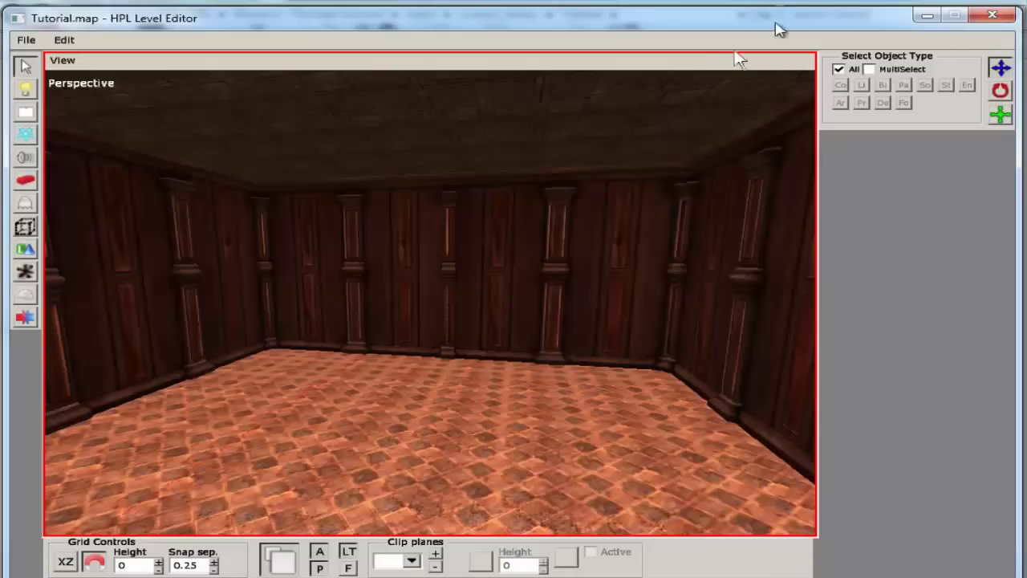